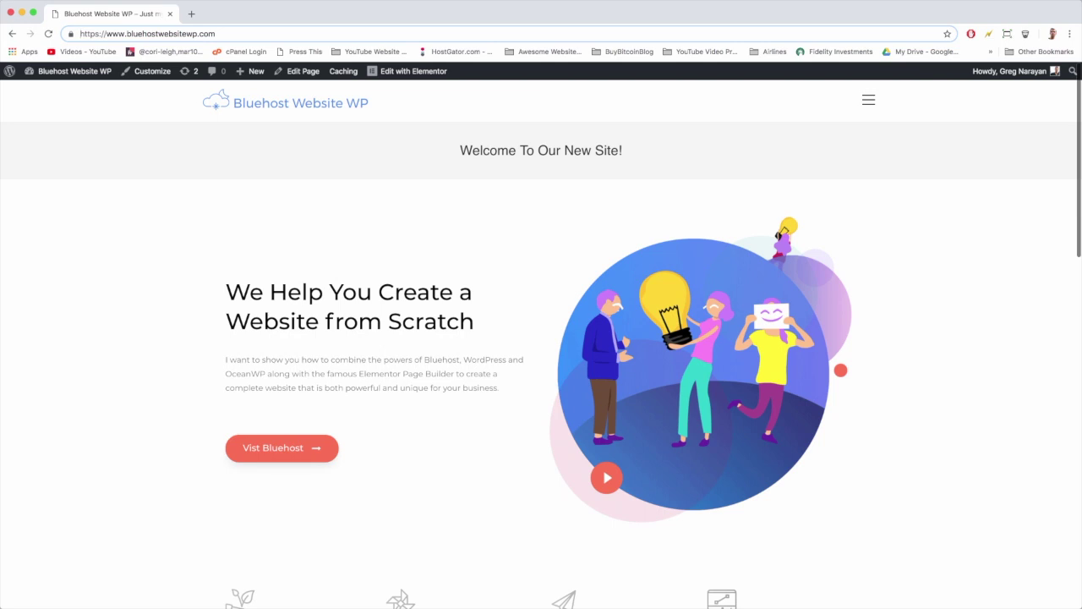
Go to the WordPress dashboard and open Settings > Insert Headers and Footers
scroll(560, 396, down, 1)
scroll(560, 397, down, 3)
scroll(559, 397, down, 4)
scroll(559, 397, down, 1)
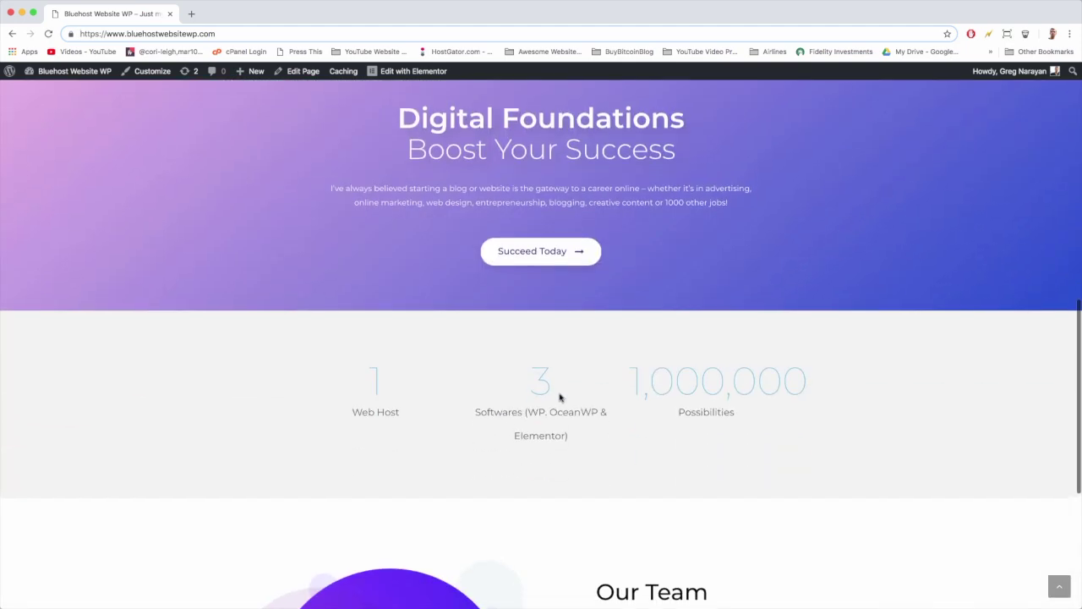
scroll(560, 397, down, 4)
scroll(560, 397, up, 4)
scroll(560, 396, up, 3)
scroll(560, 396, up, 5)
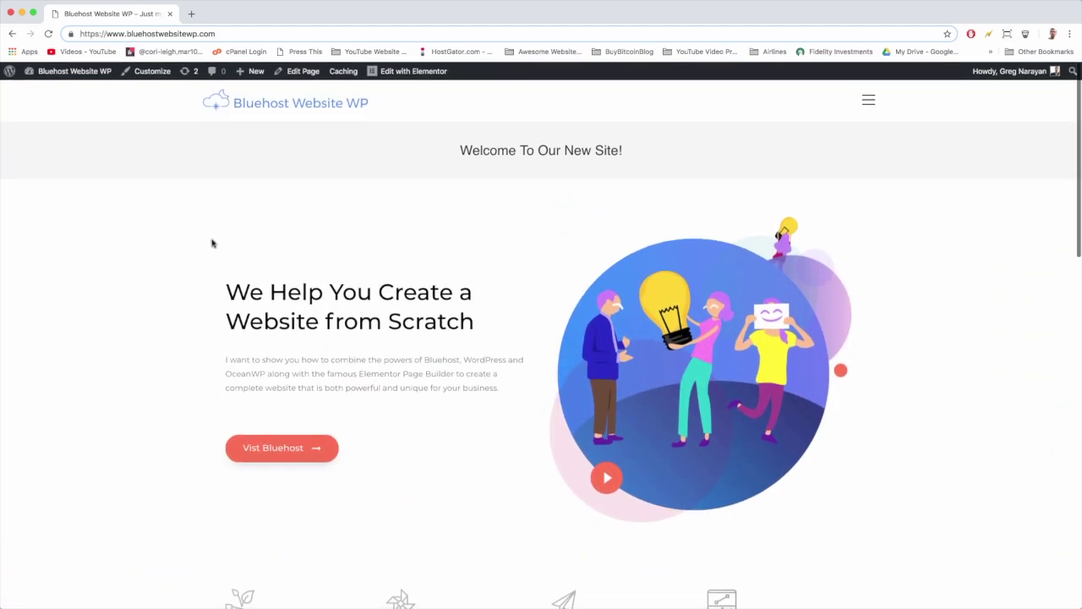
mouse_move(74, 71)
click(86, 76)
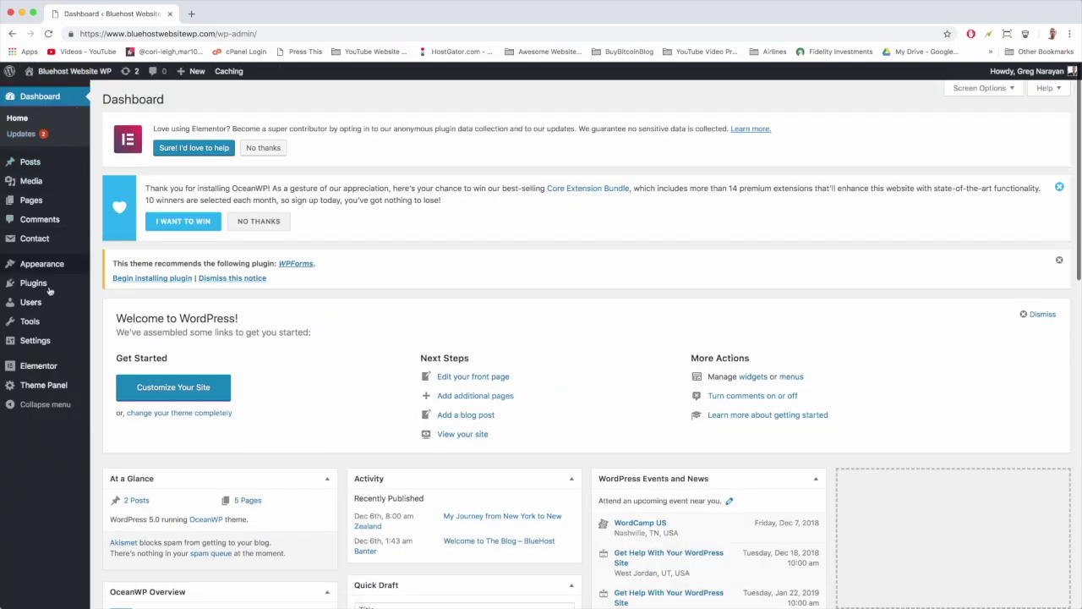
mouse_move(35, 340)
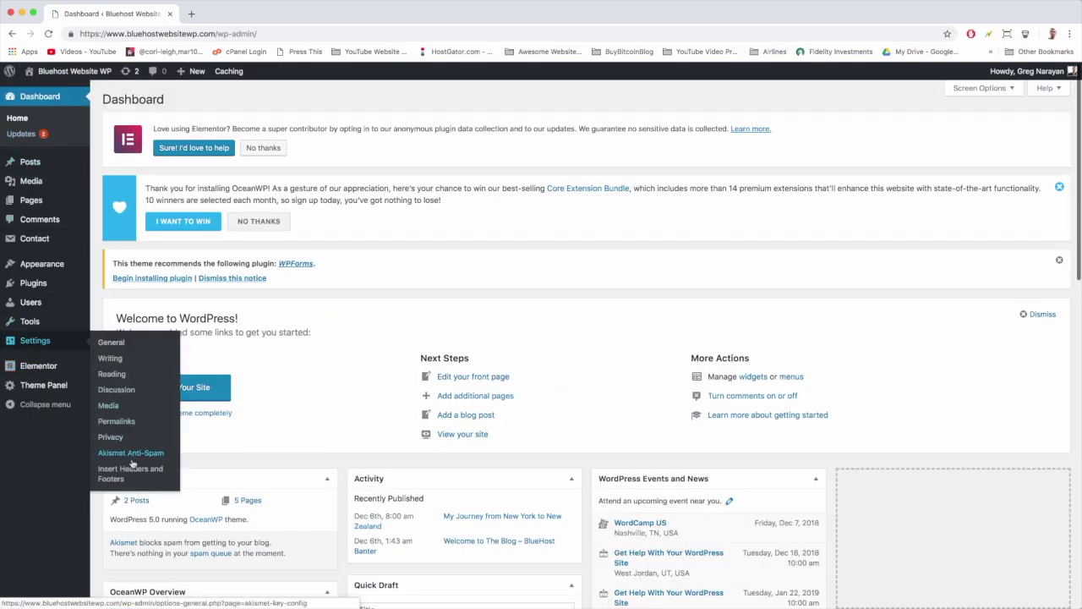
click(127, 479)
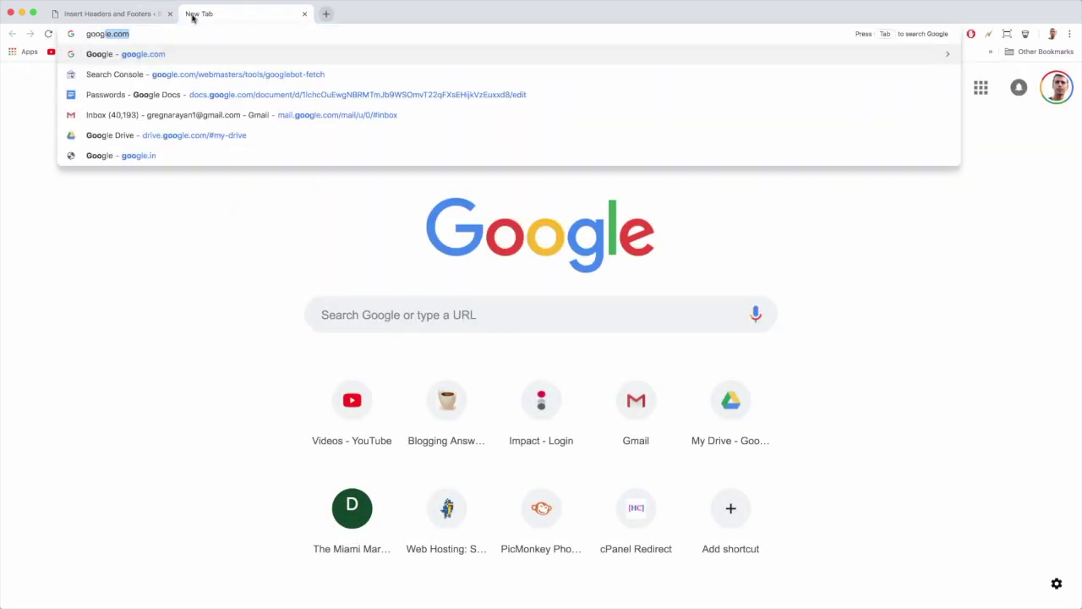
Search Google for 'google analytics' and open the analytics.google.com result
text( analt)
key(BackSpace)
text(y)
key(Return)
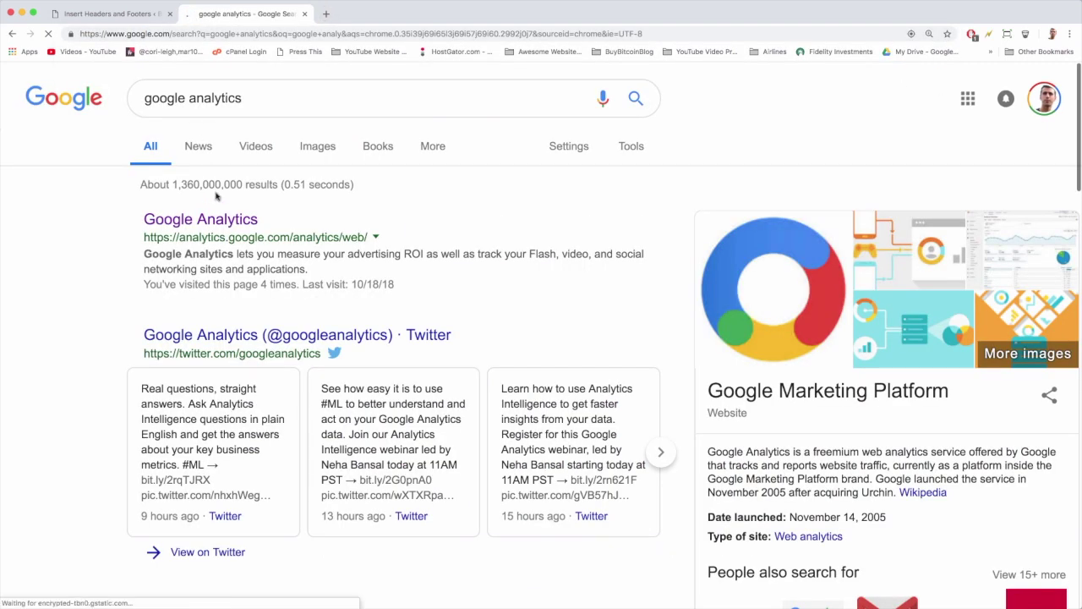
click(226, 220)
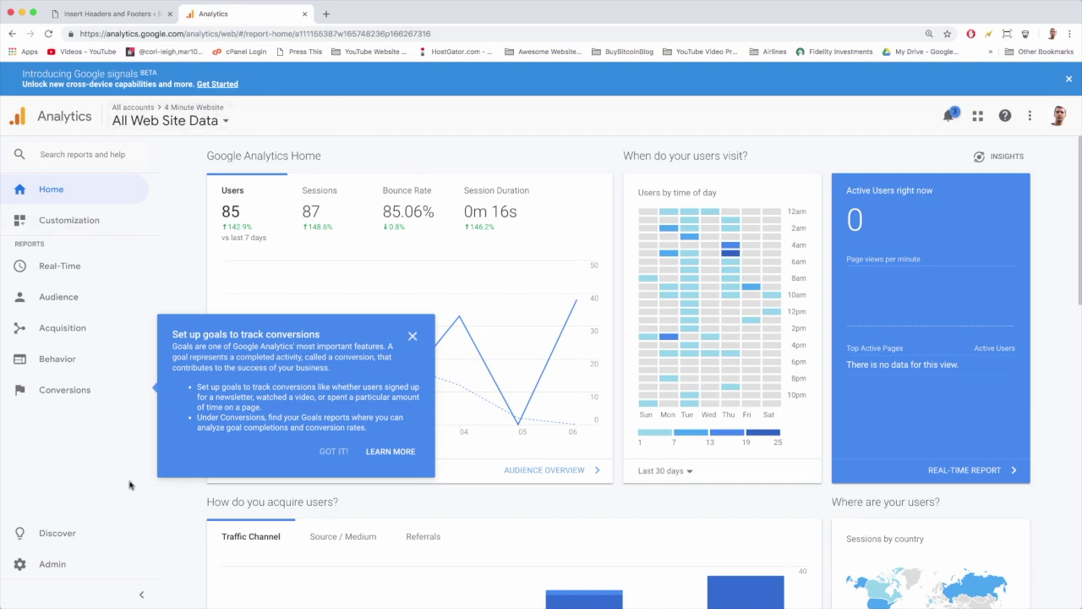
In Analytics Admin, dismiss the goals tip and start + Create Property
click(60, 564)
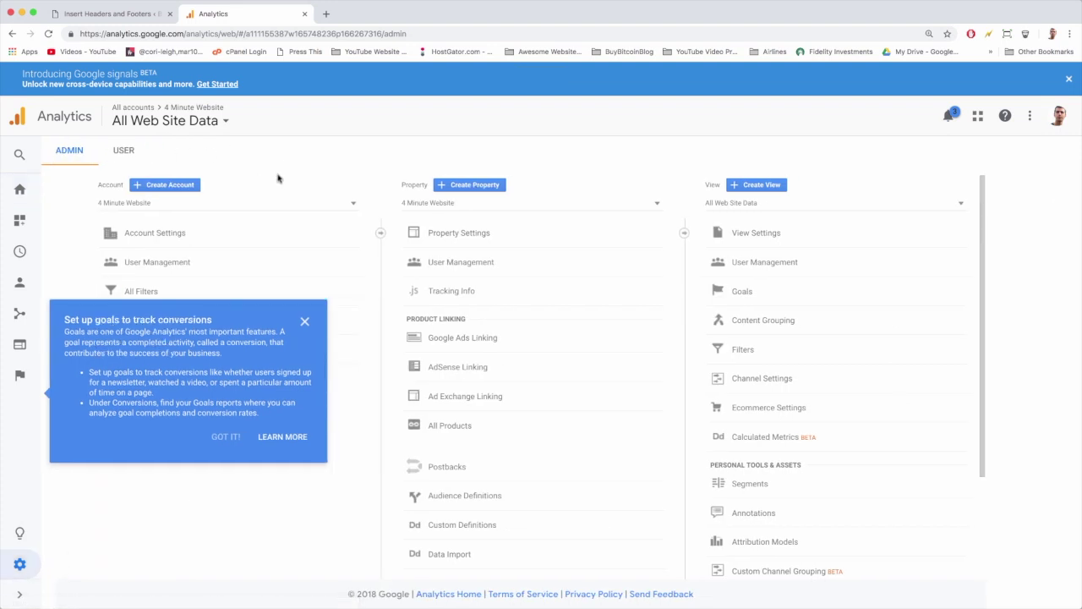
click(305, 323)
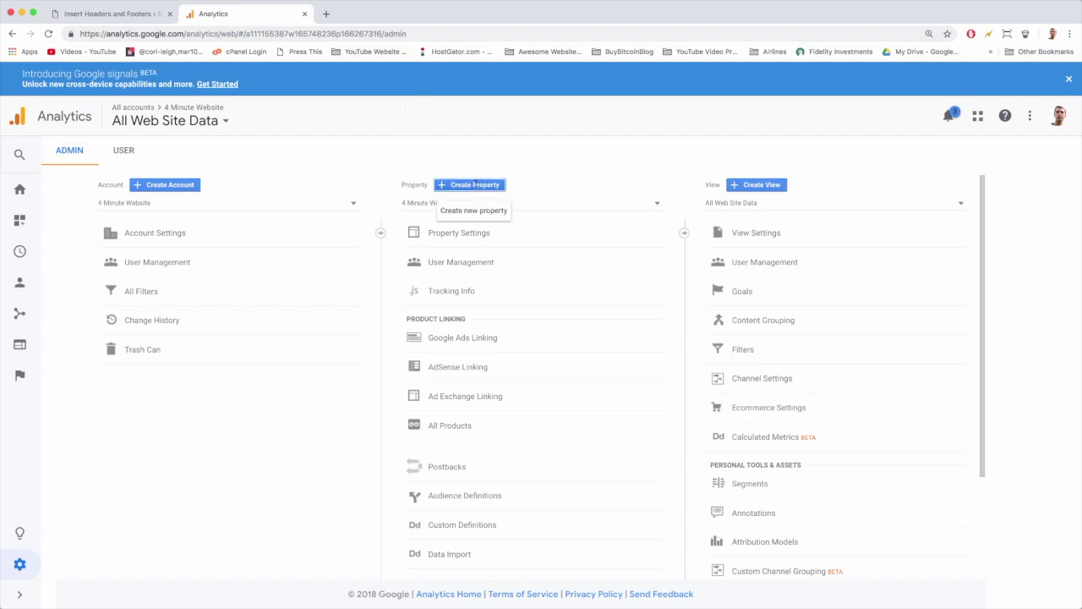
click(477, 189)
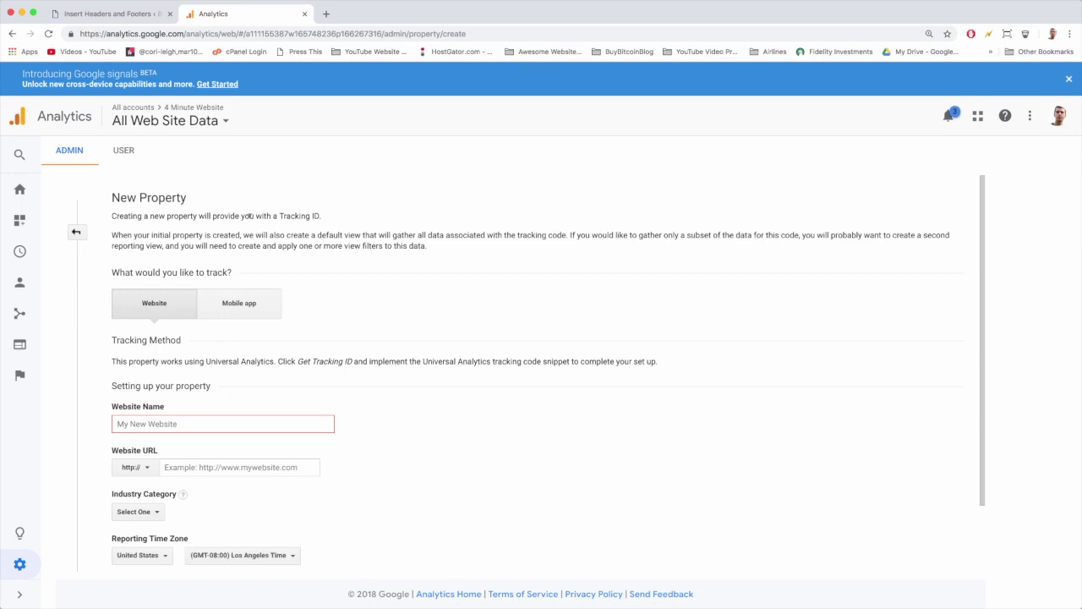
Enter 'Bluehost Website WP' as the property's website name
scroll(134, 272, down, 1)
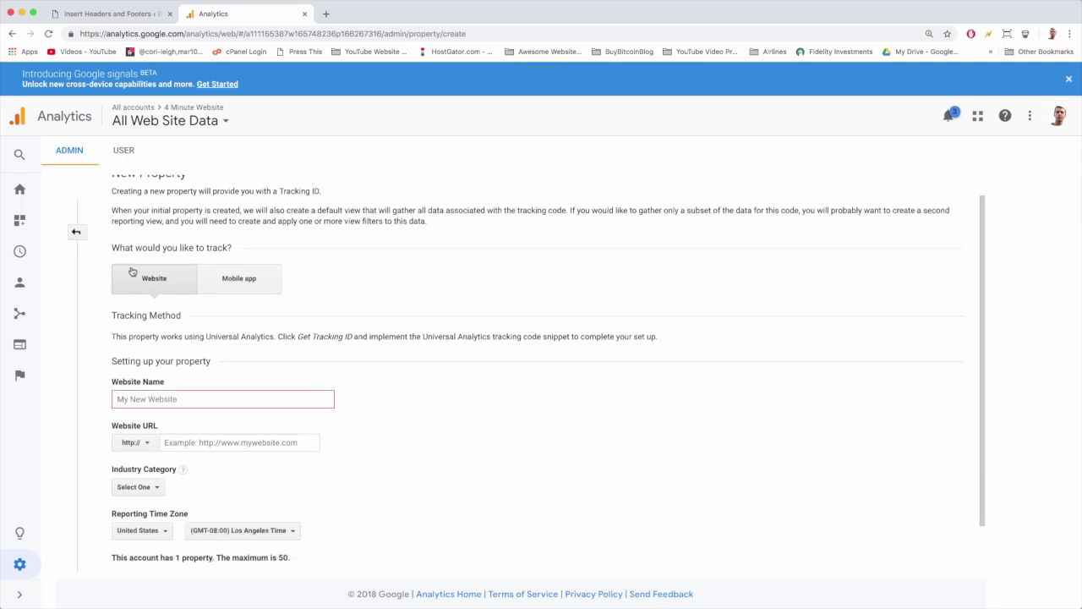
click(146, 390)
text(Bluehost Website WP)
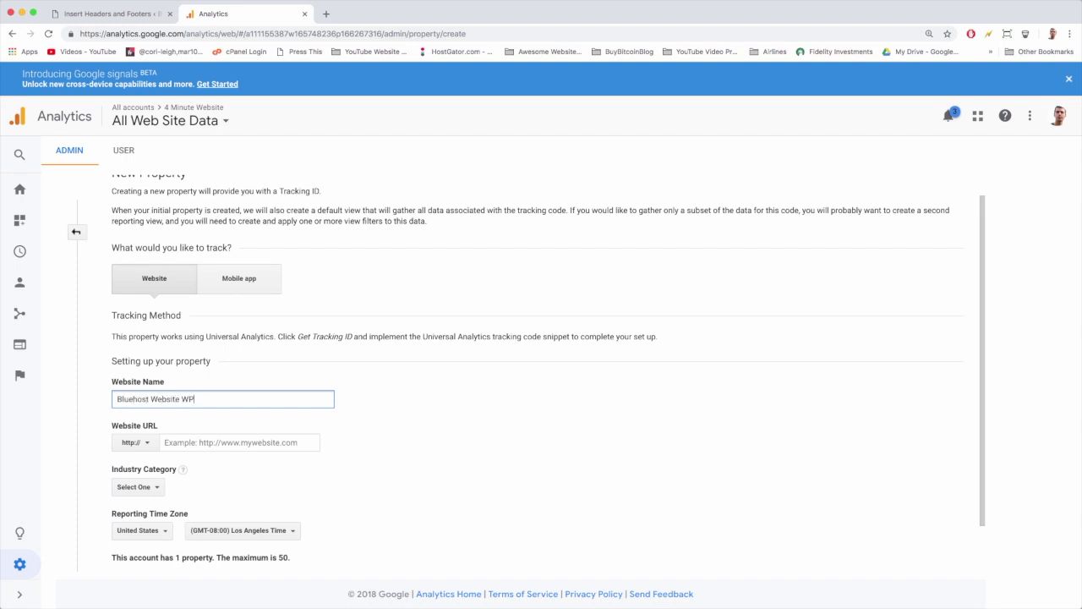
scroll(178, 270, down, 2)
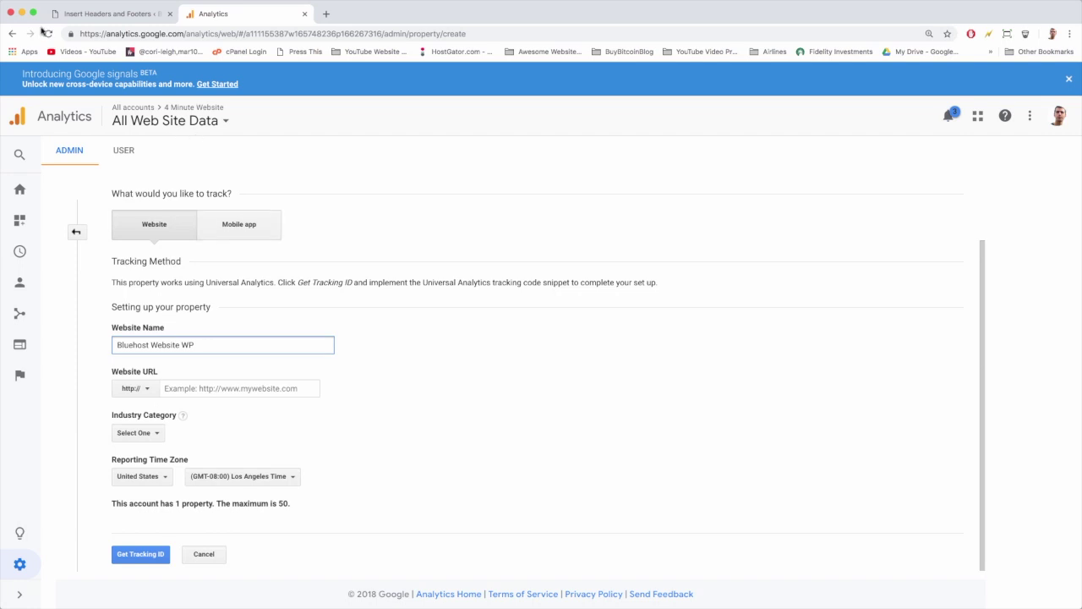
Load bluehostwebsitewp.com in a new tab and copy its web address
click(327, 14)
text(b)
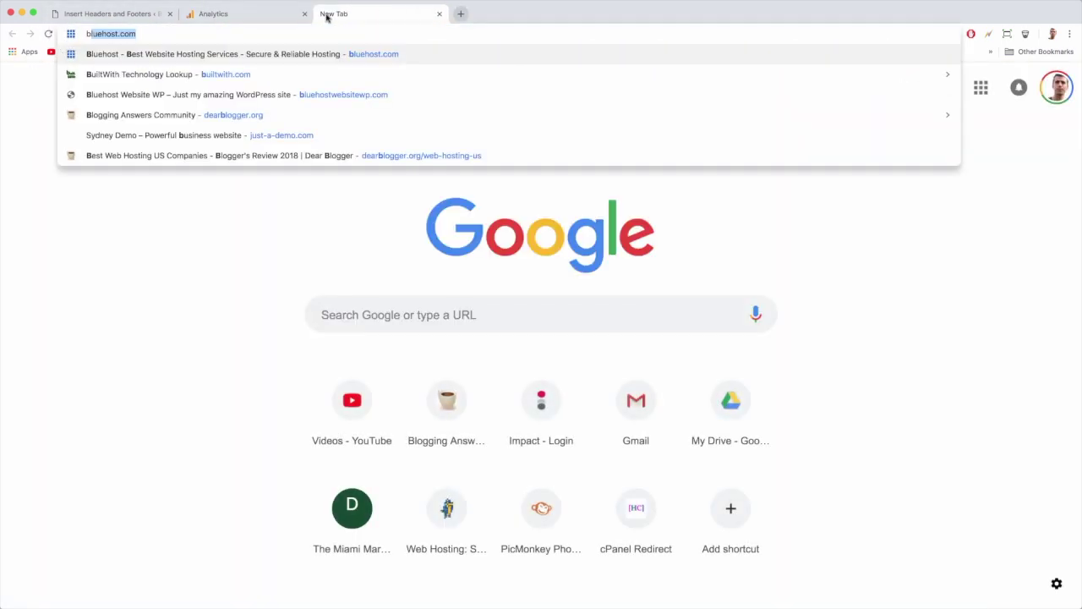
text(luehostwe)
key(Return)
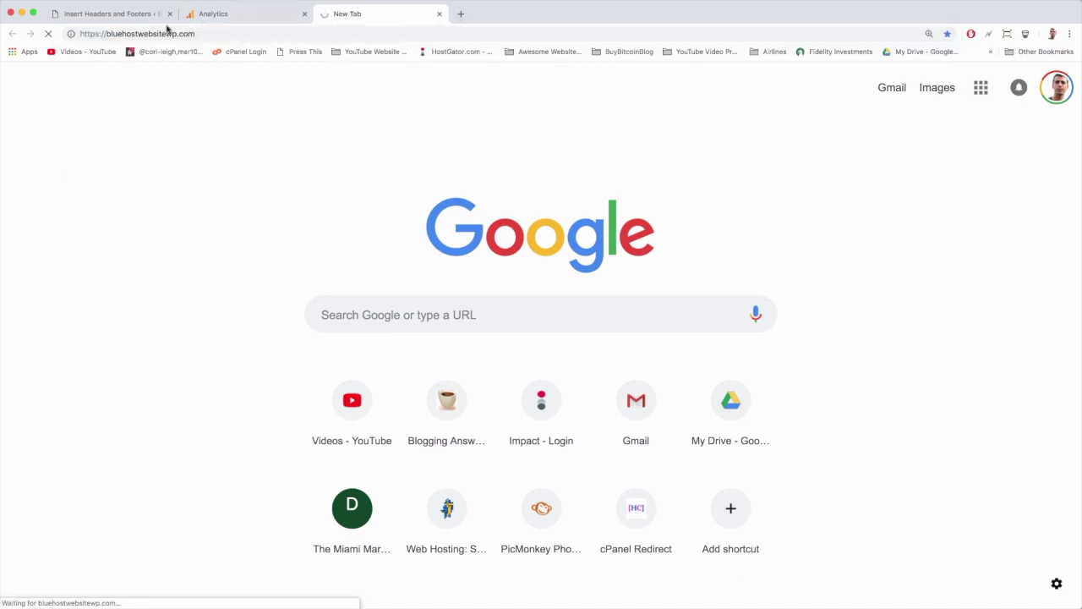
right_click(158, 34)
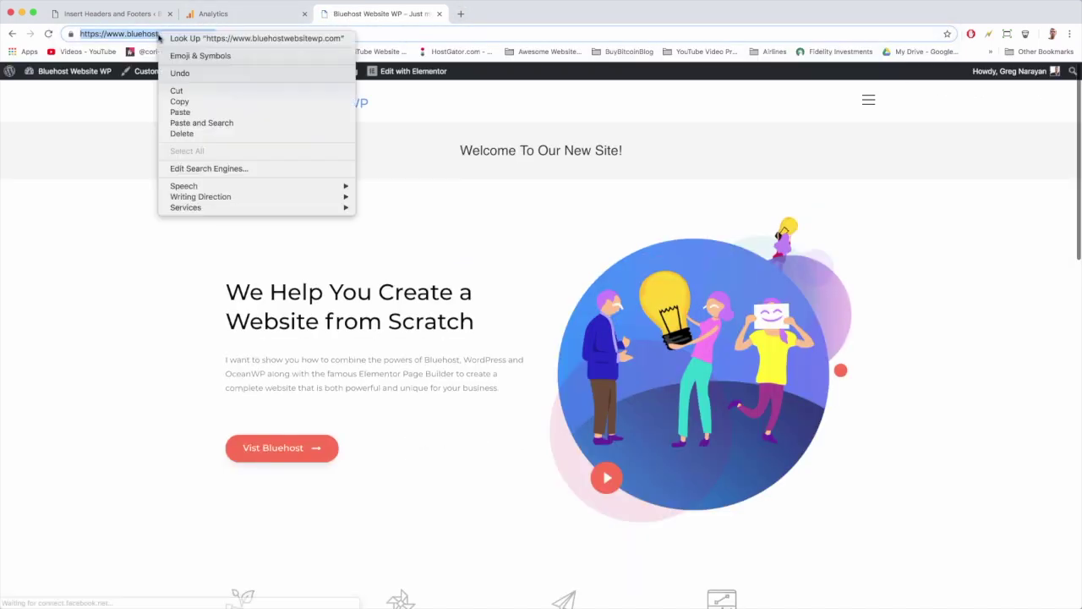
click(179, 102)
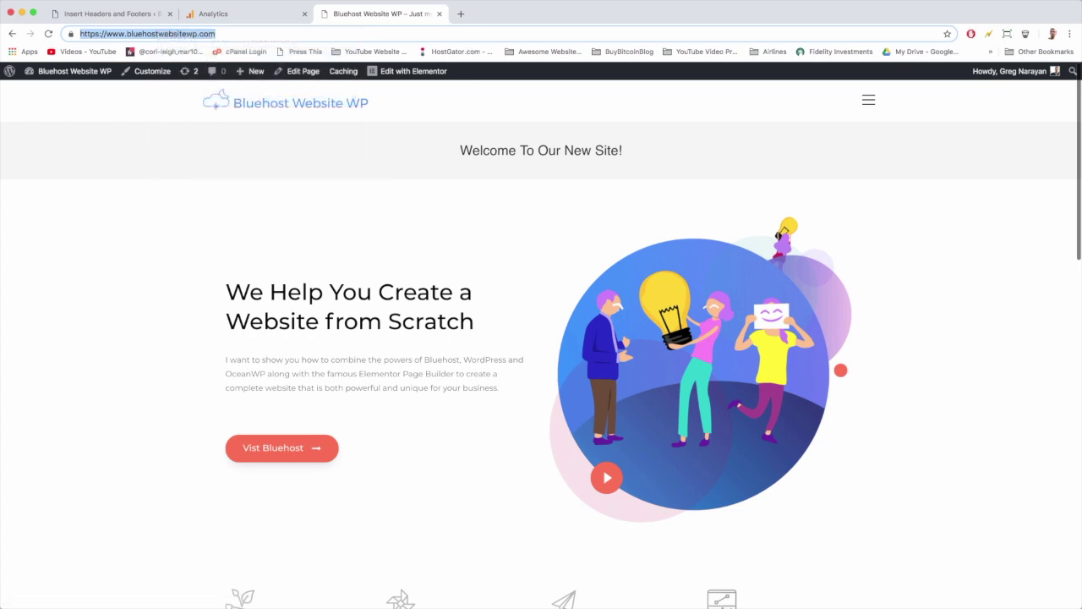
click(253, 17)
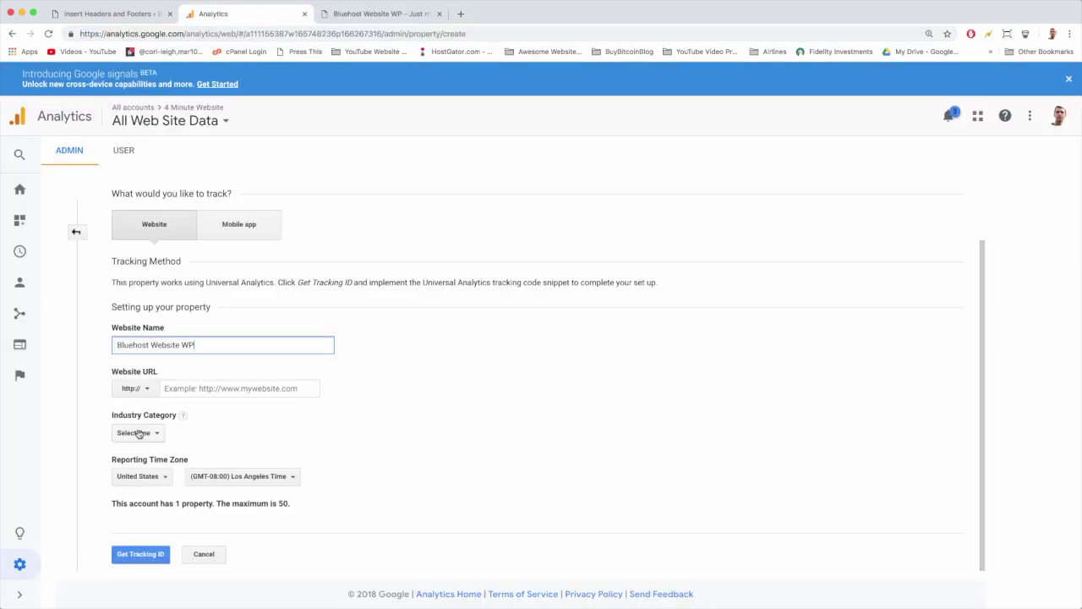
click(183, 388)
right_click(183, 388)
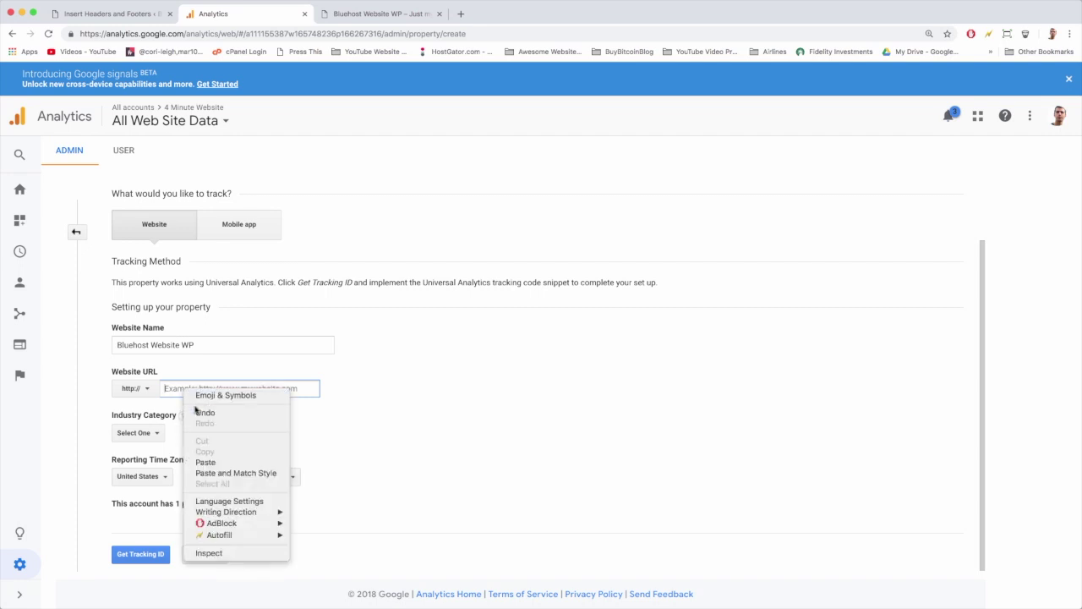
click(205, 462)
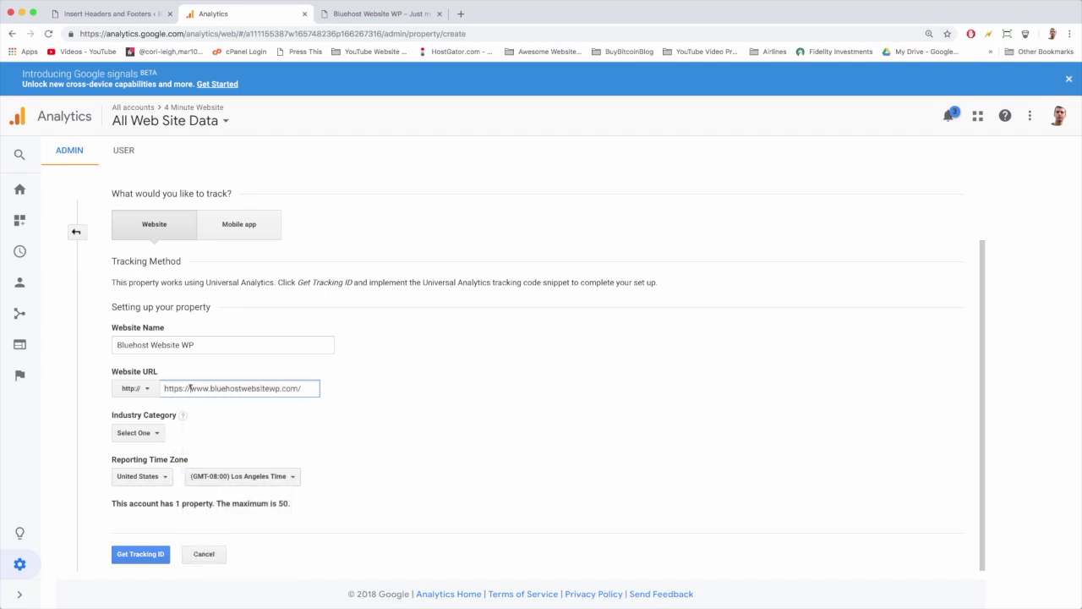
drag(190, 388, 135, 394)
key(BackSpace)
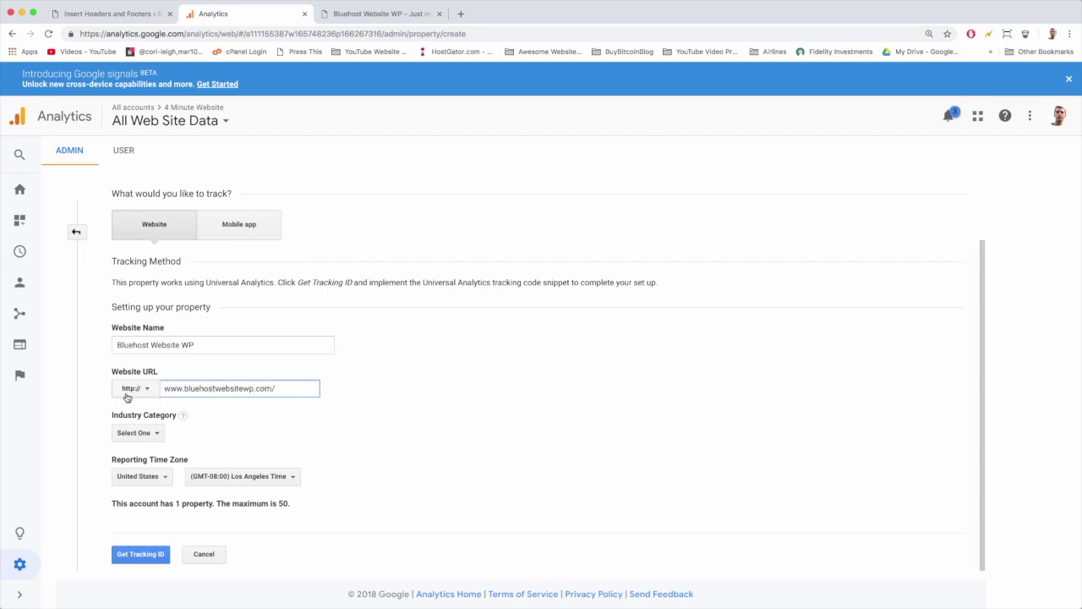
Set the industry category to Computers and Electronics
click(146, 433)
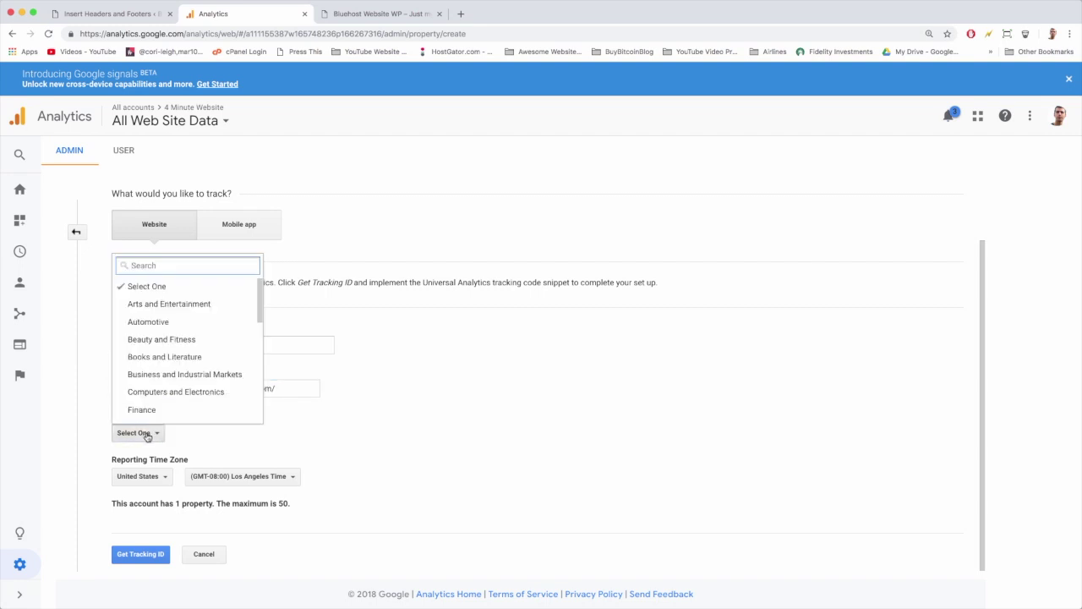
click(165, 390)
scroll(207, 415, down, 1)
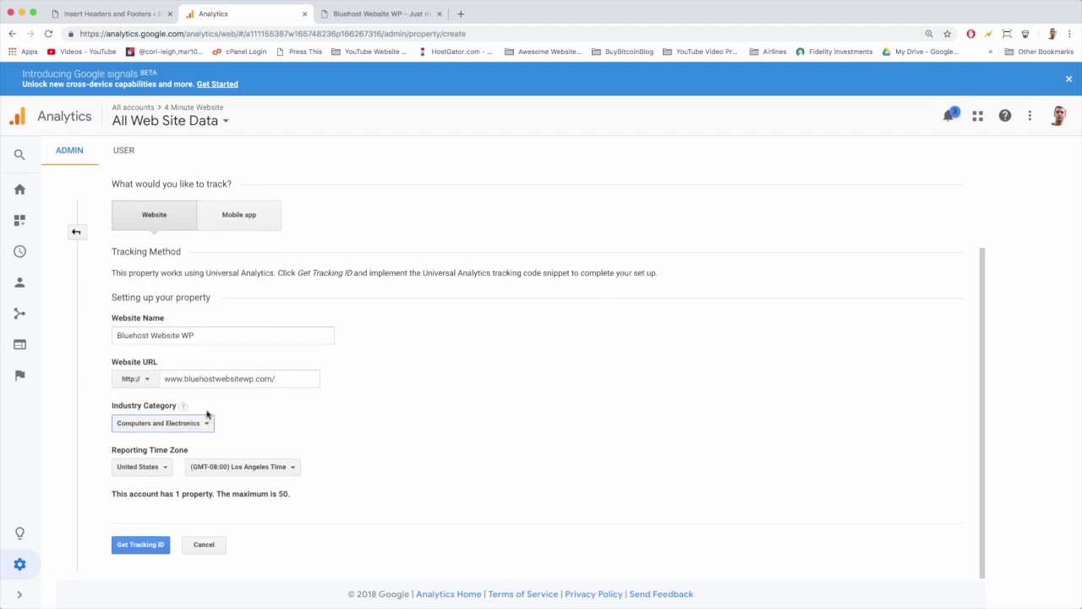
click(142, 546)
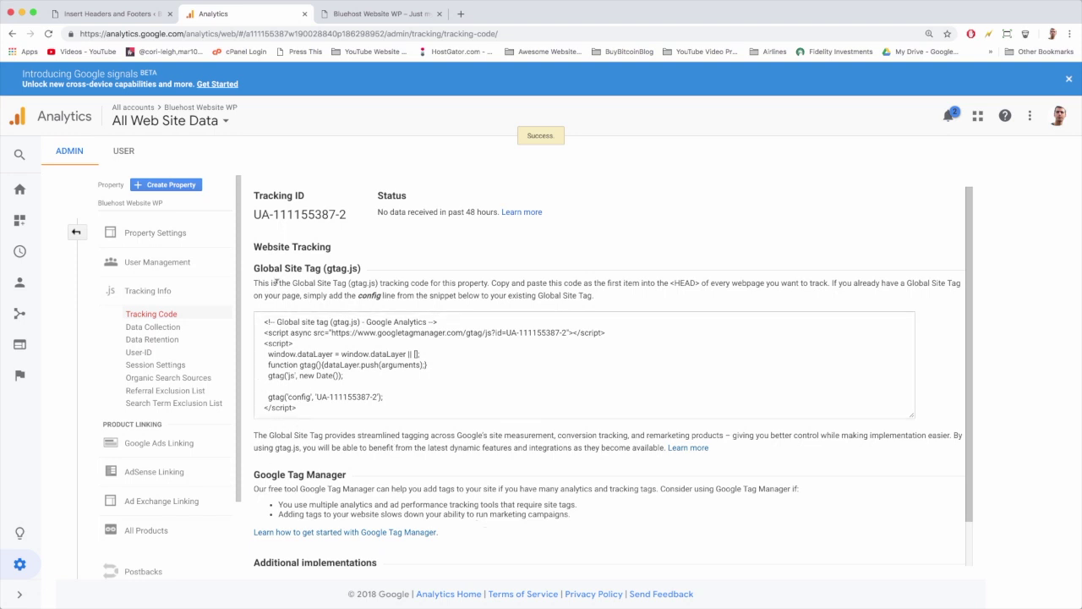
click(296, 363)
scroll(335, 423, down, 1)
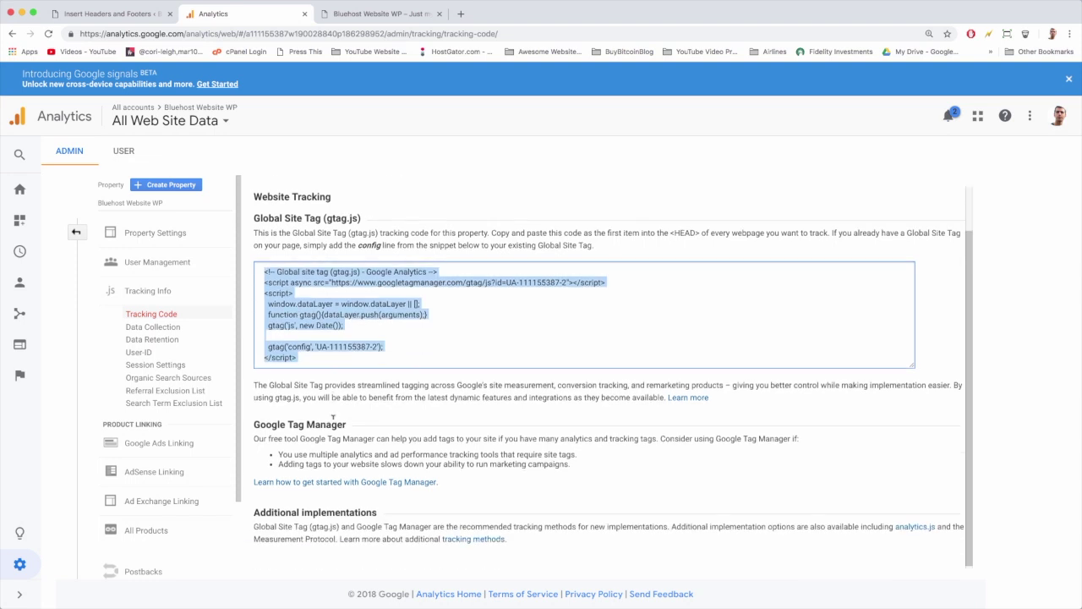
scroll(321, 406, up, 1)
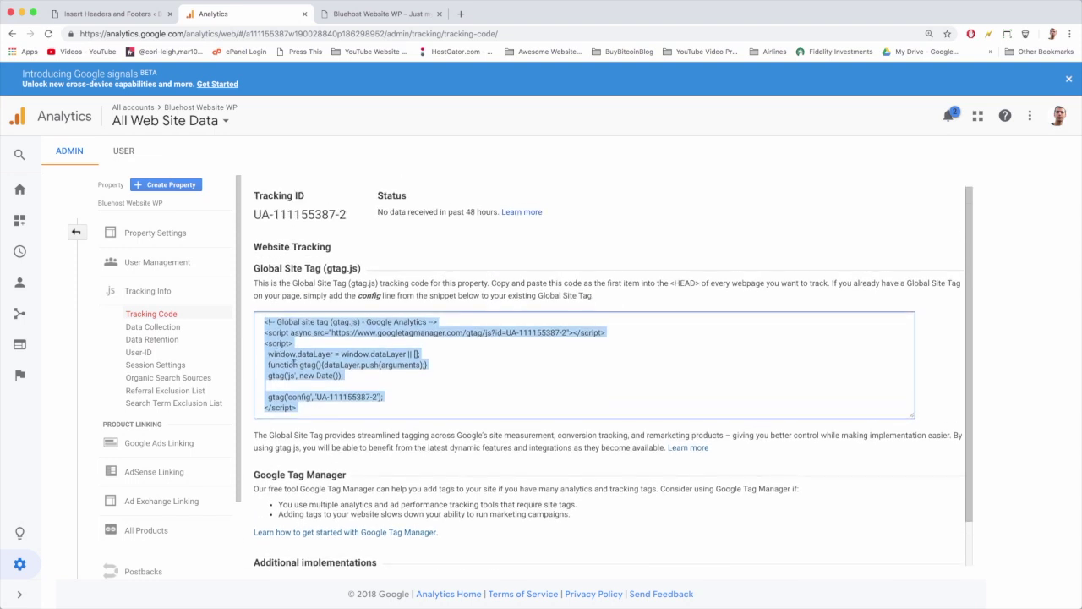
right_click(294, 362)
click(310, 385)
Paste the Analytics global site tag into Scripts in Header, below the Facebook SDK code
click(116, 15)
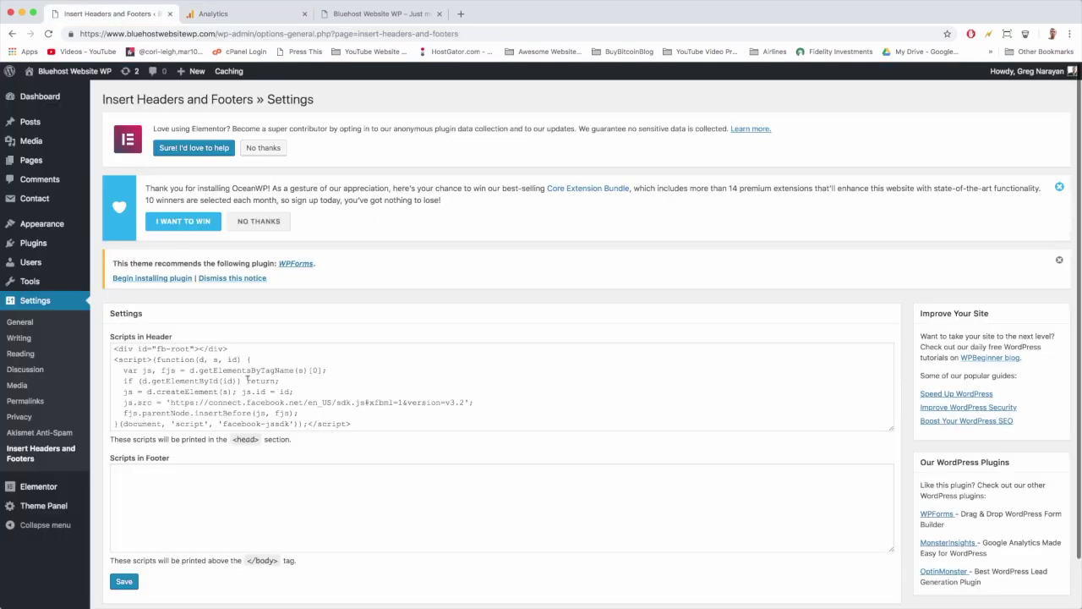
scroll(248, 379, down, 2)
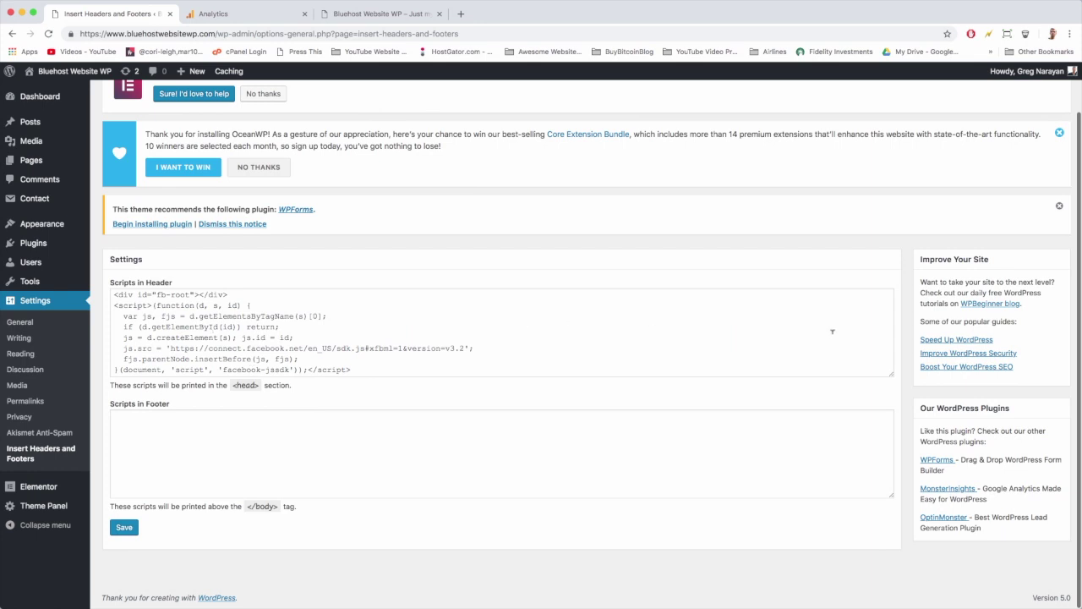
drag(893, 376, 892, 538)
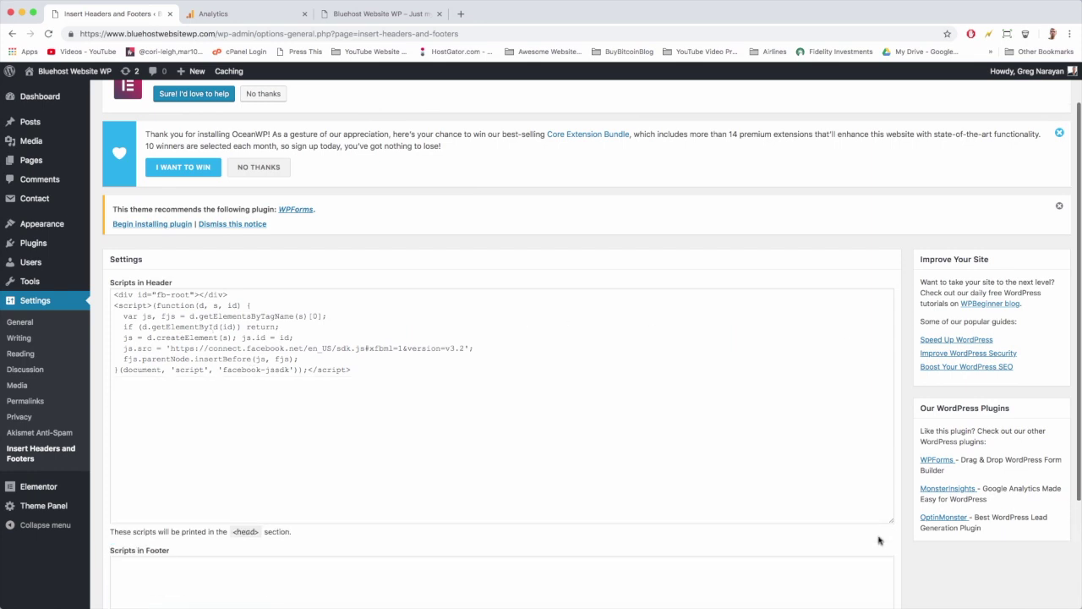
click(374, 370)
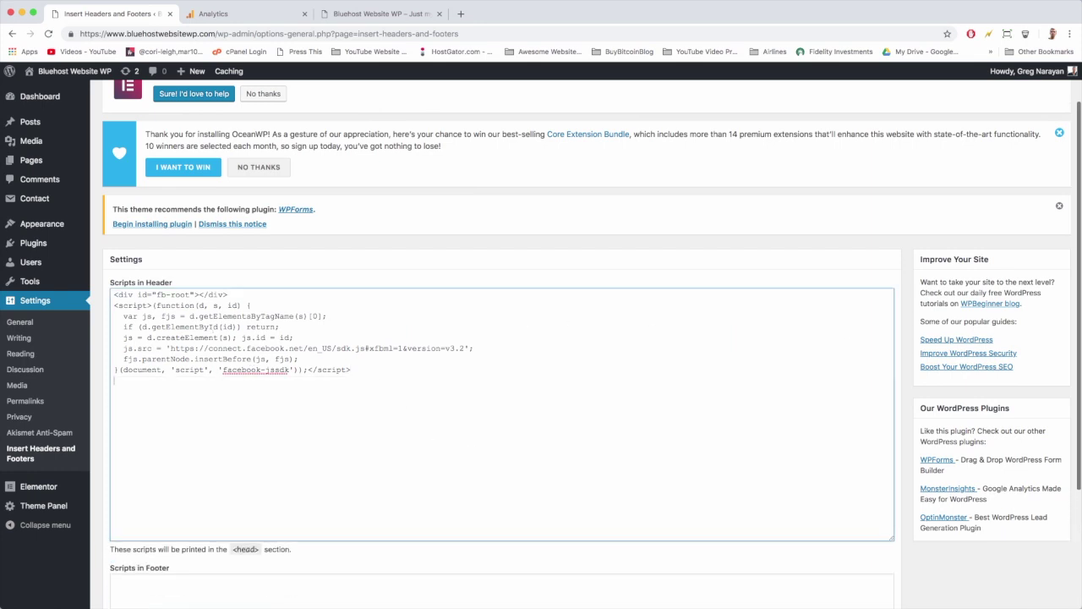
right_click(133, 386)
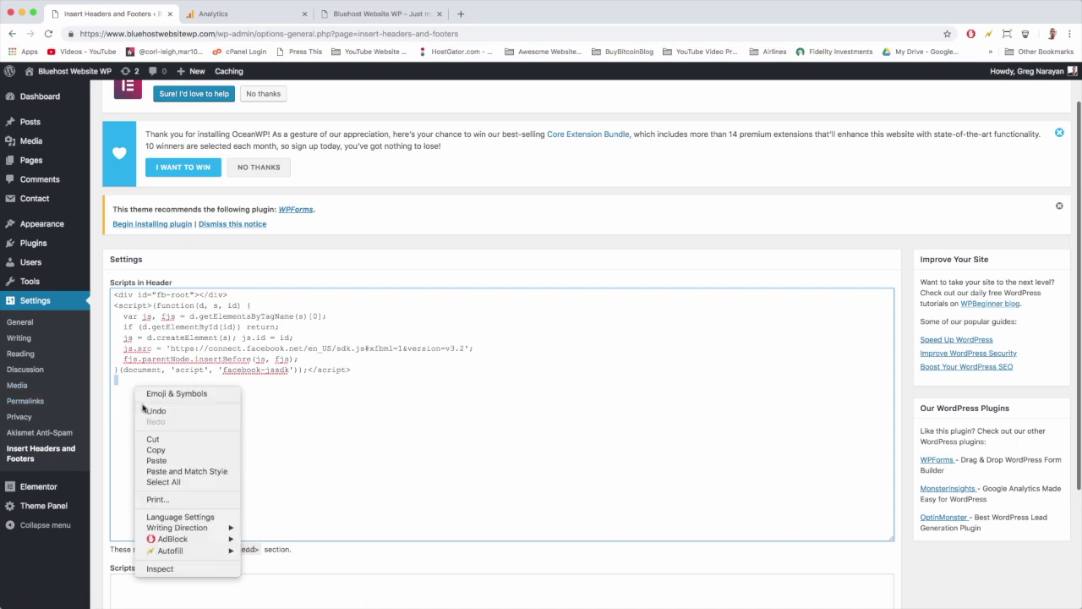
click(157, 461)
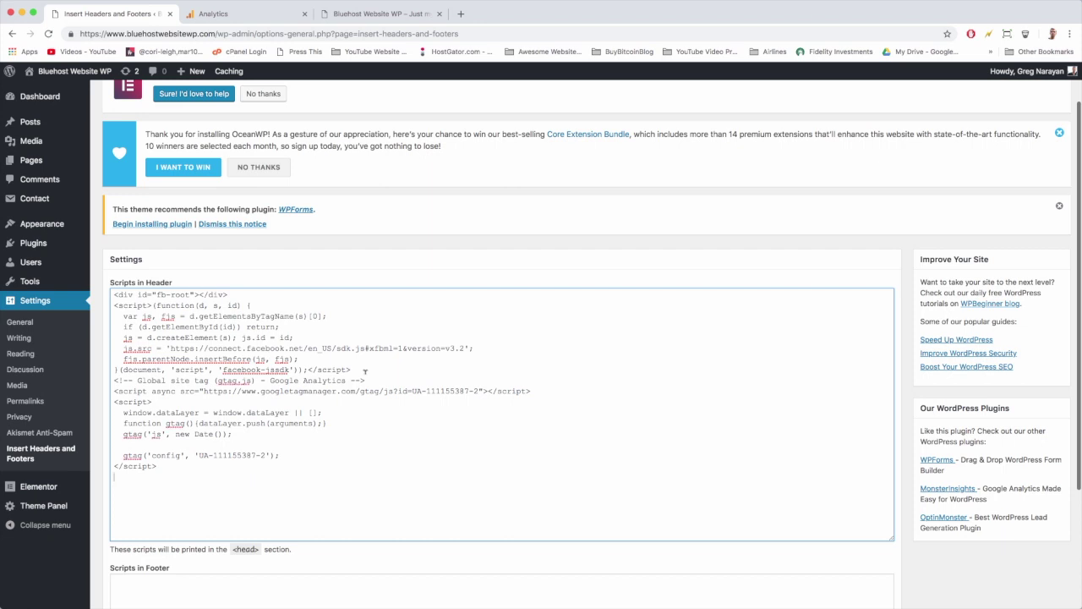
key(Return)
key(Return)
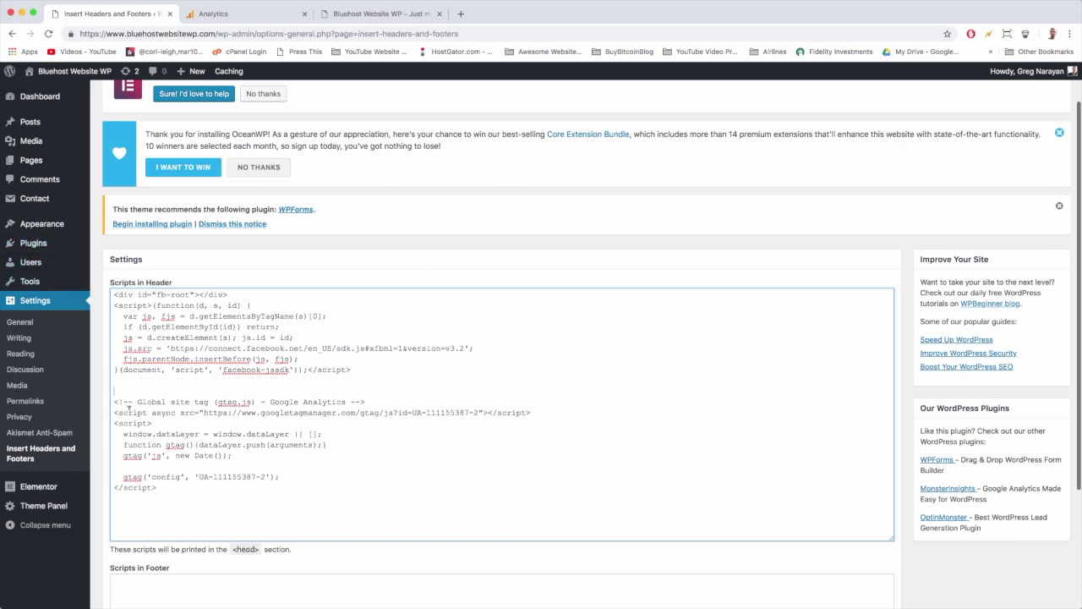
key(BackSpace)
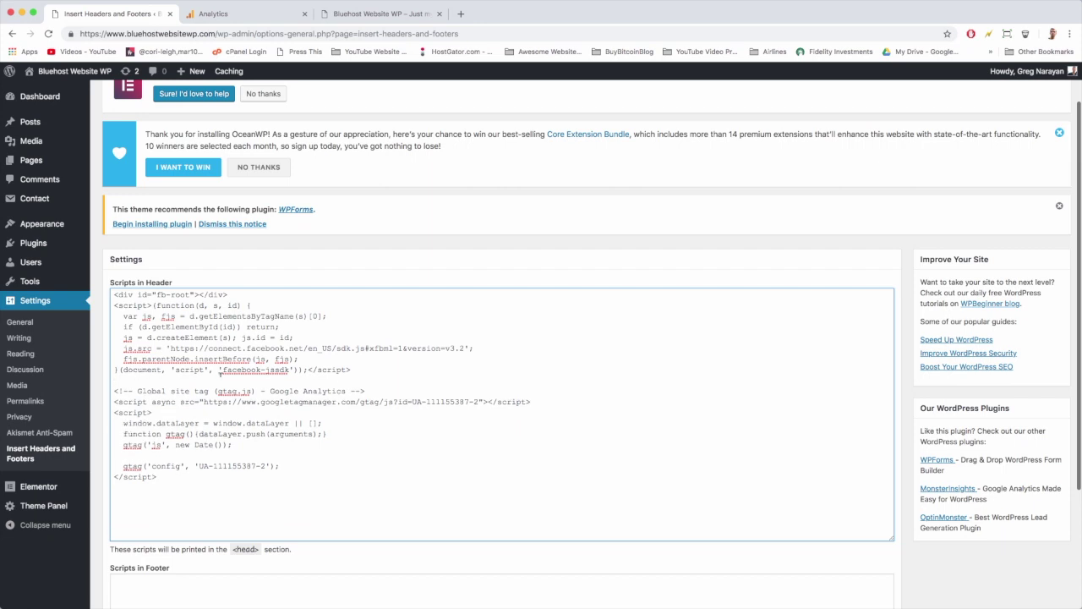
scroll(222, 381, down, 4)
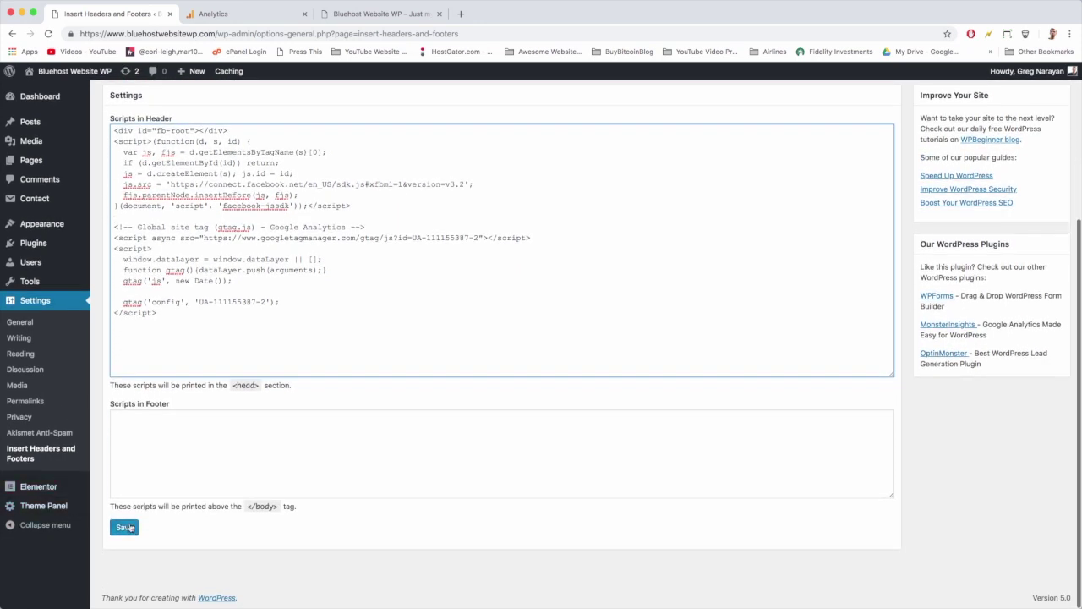
Save the header scripts, then check the site homepage and the Analytics tracking code page
click(129, 527)
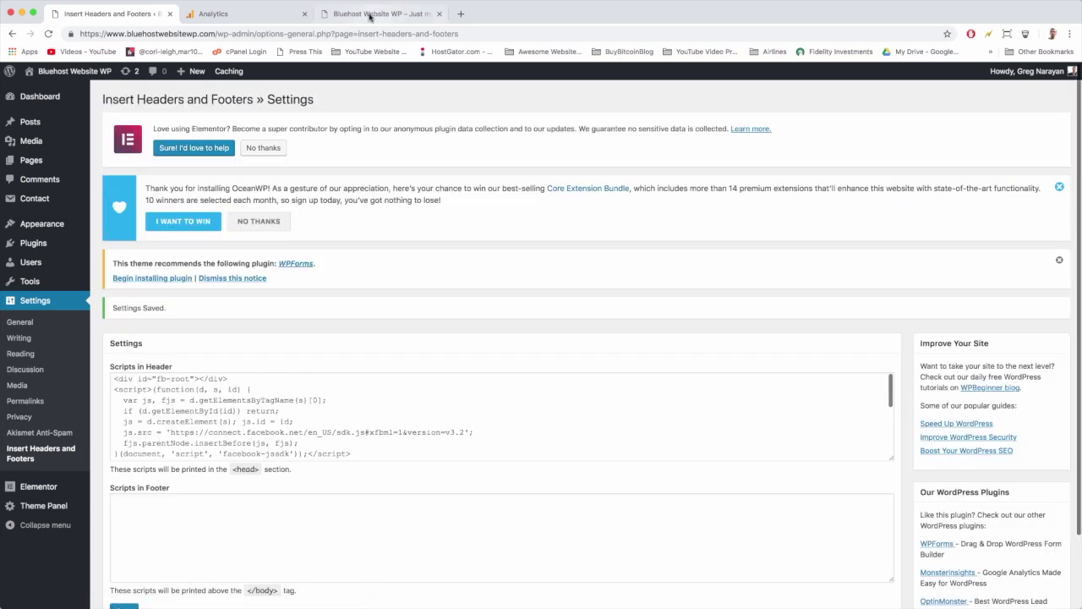
click(365, 14)
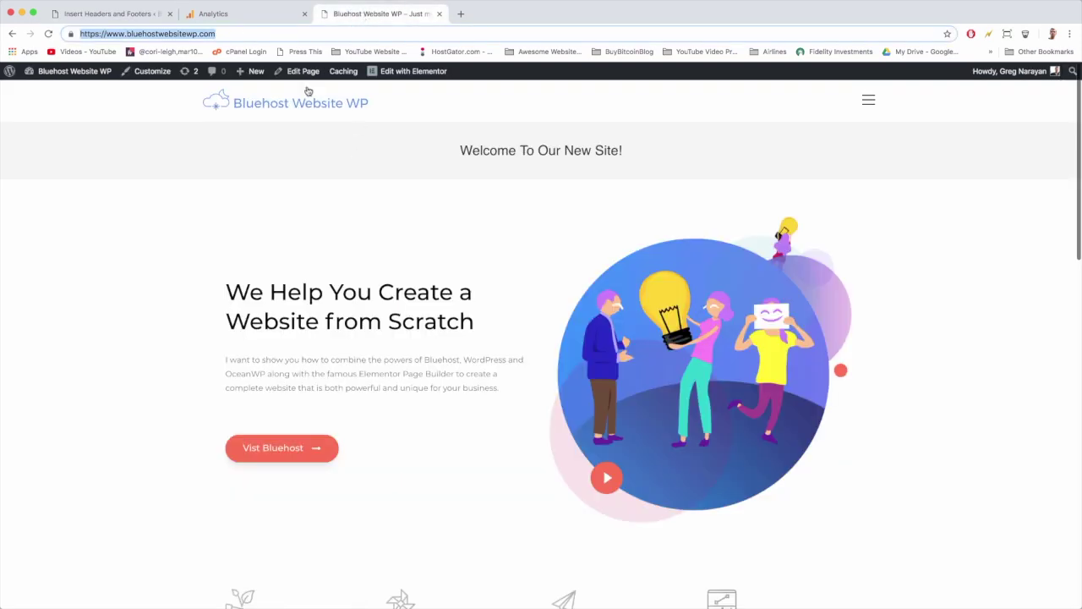
click(241, 17)
scroll(301, 215, down, 1)
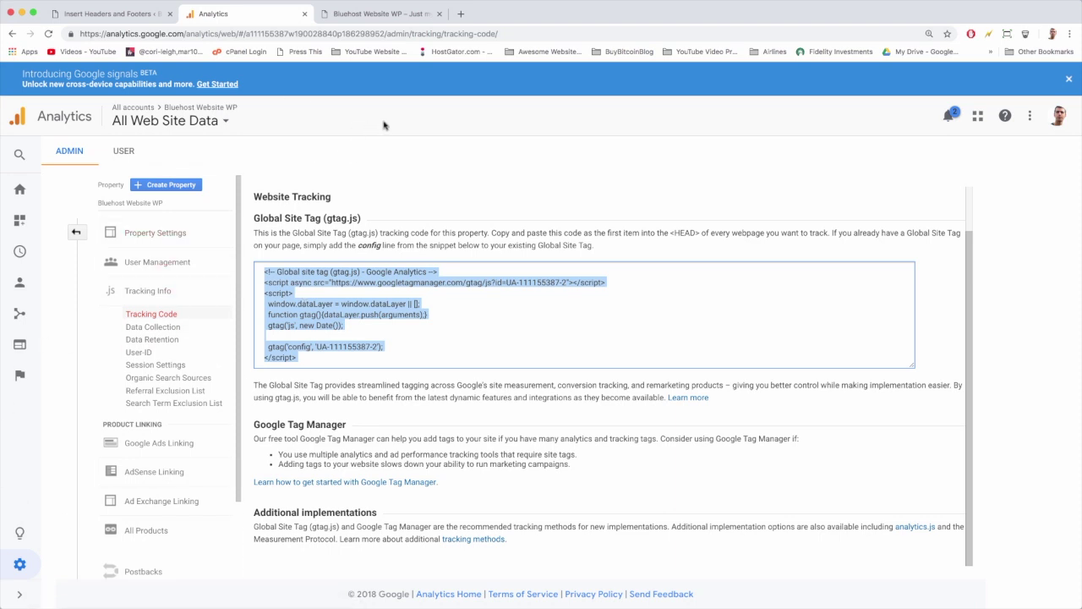
Run a Google search for 'web master tools' from a new browser tab
click(460, 13)
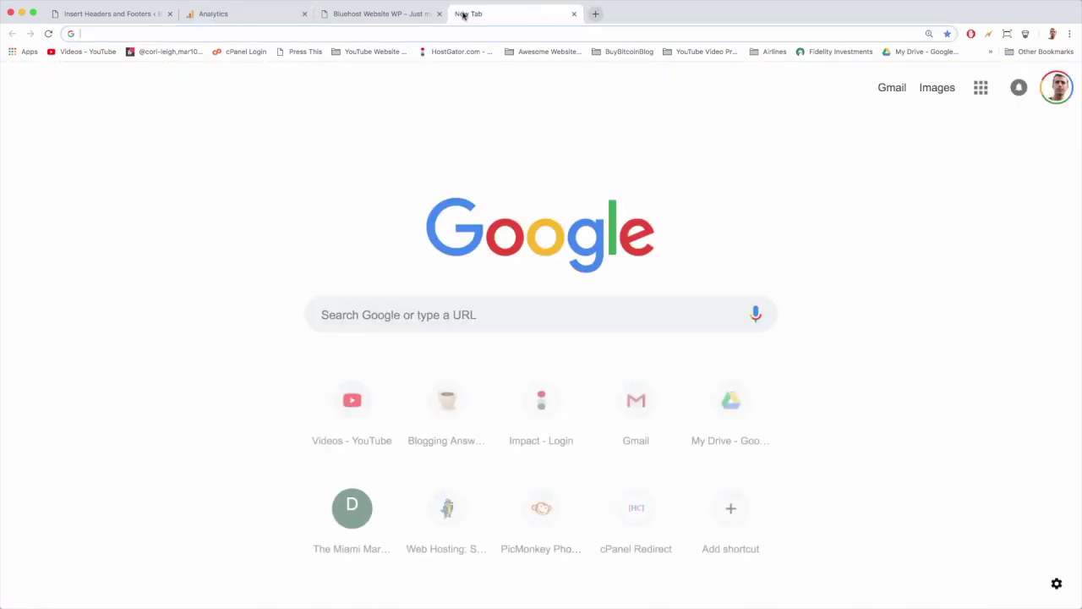
text(web)
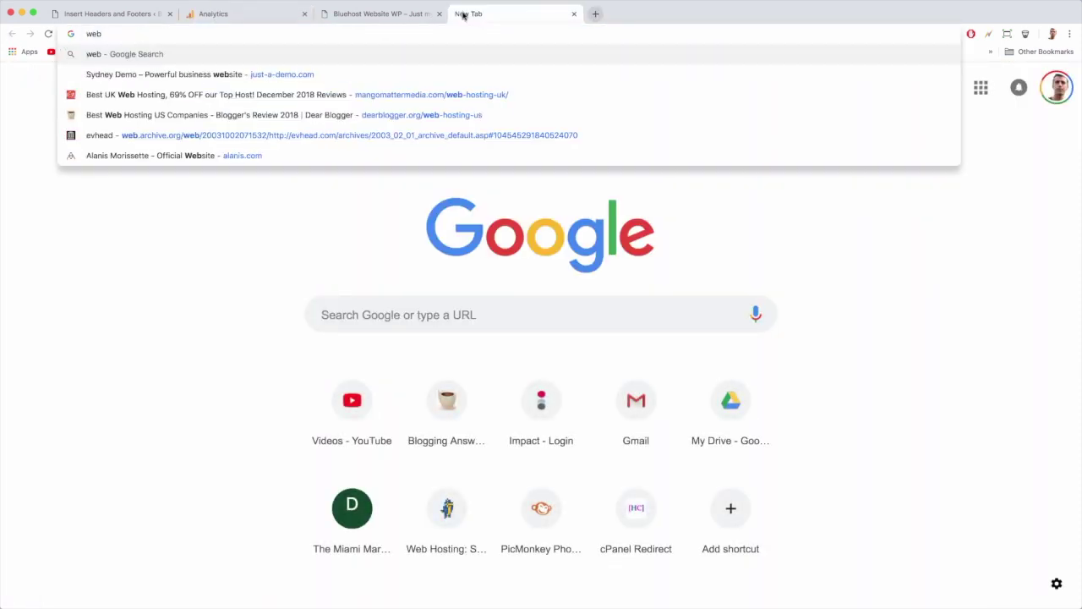
text( master )
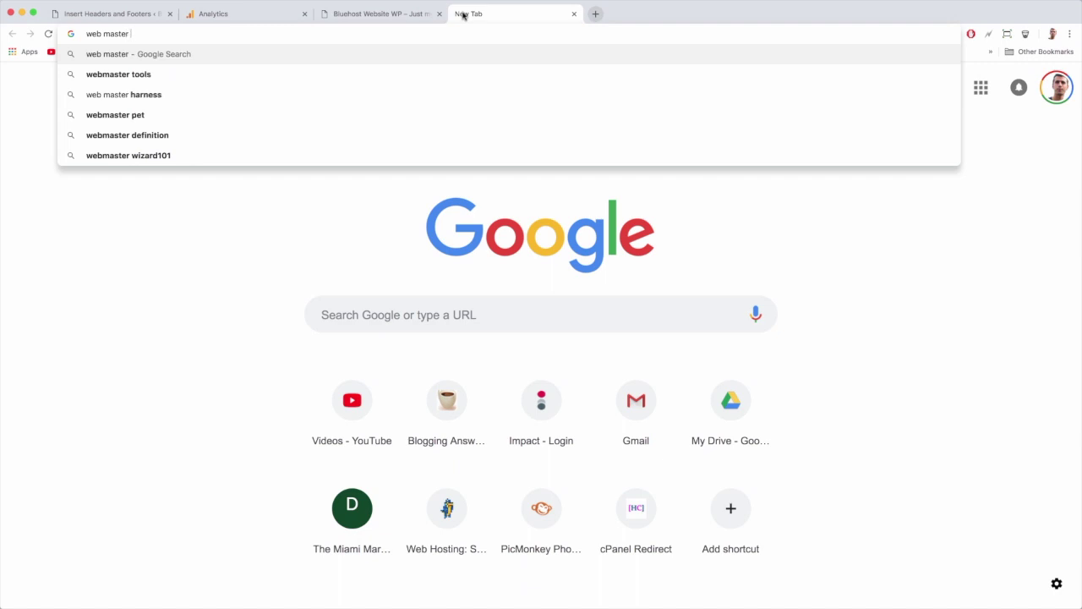
text(tools)
key(Return)
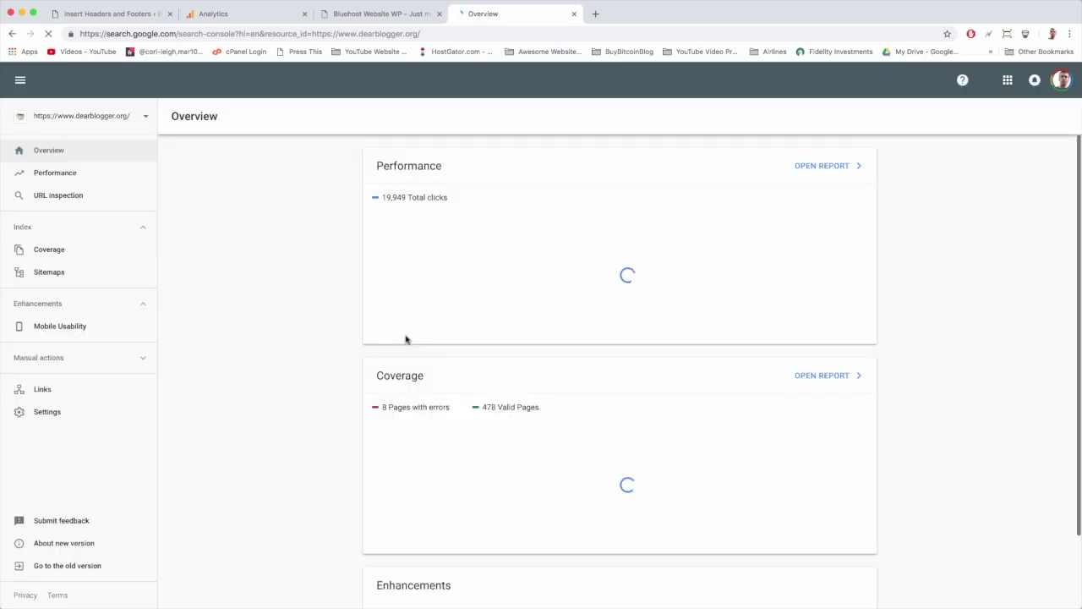
Start adding a new property and clear the wrongly pasted script from the URL field
click(145, 120)
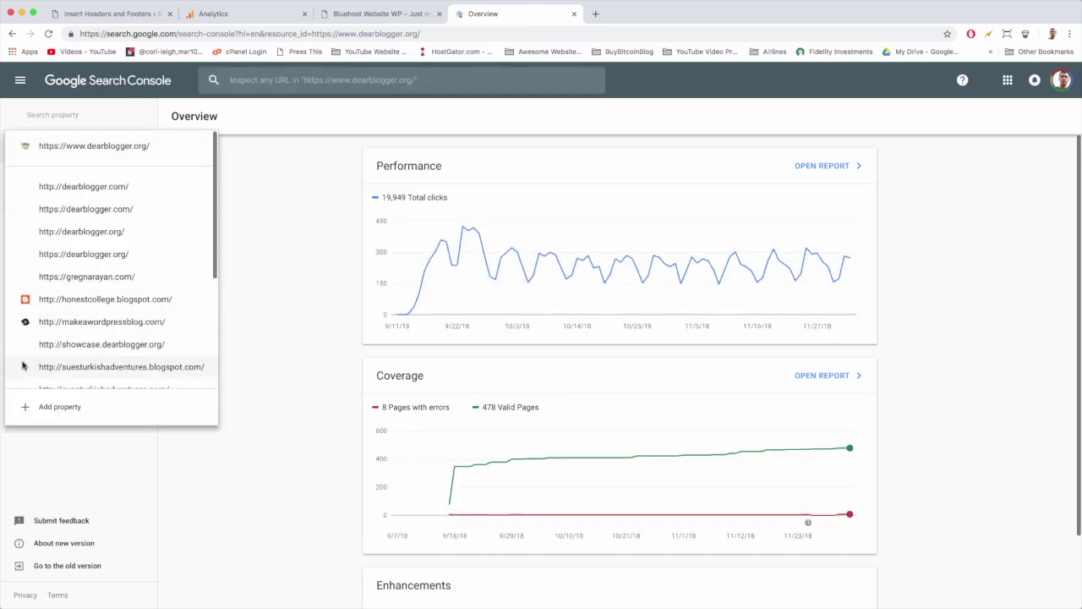
click(48, 414)
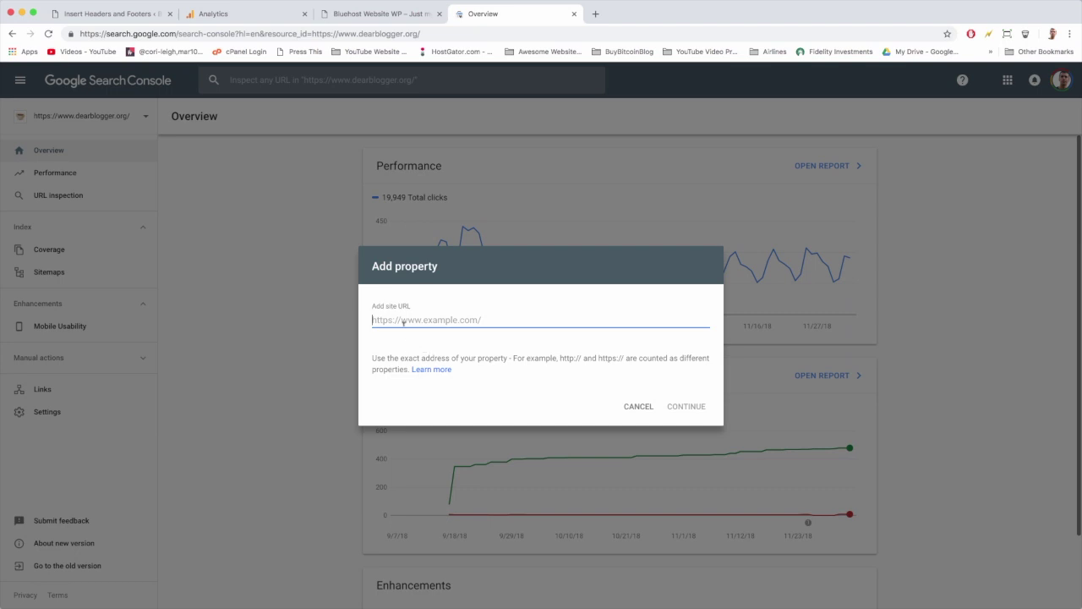
right_click(402, 321)
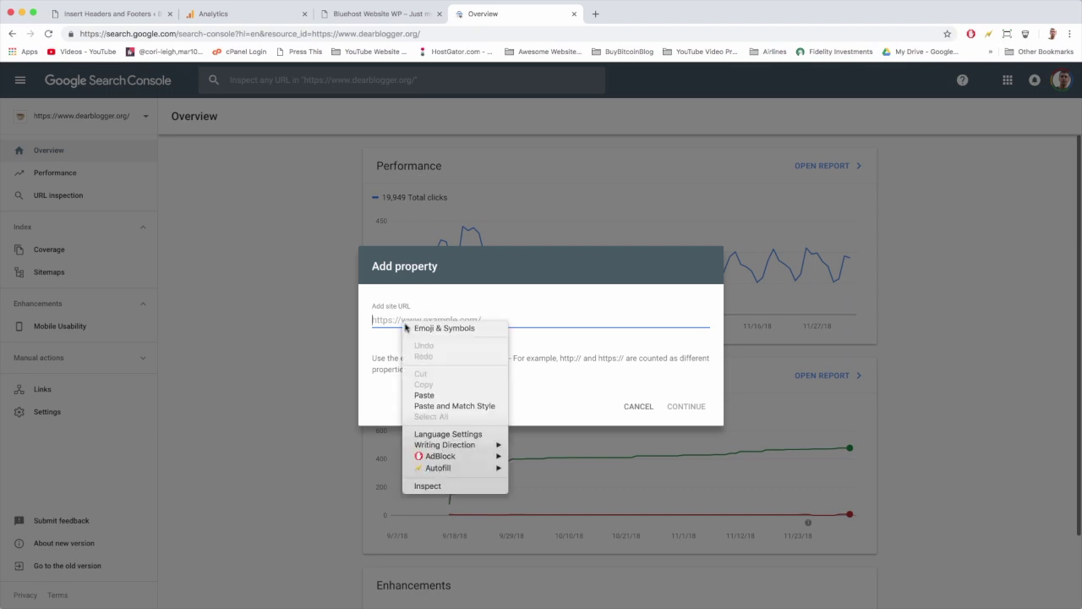
click(424, 395)
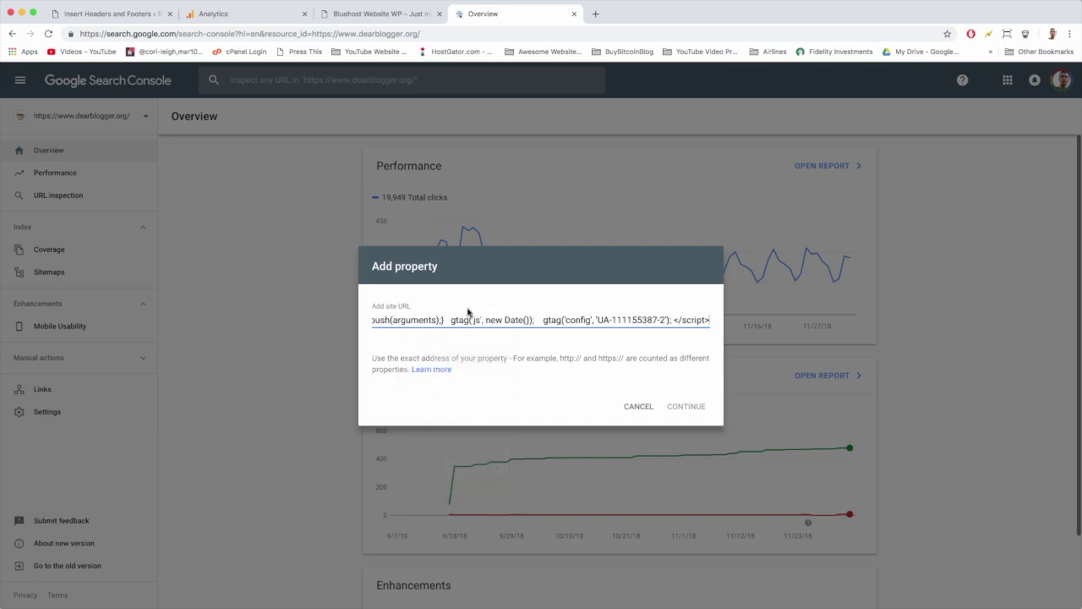
key(super+a)
key(BackSpace)
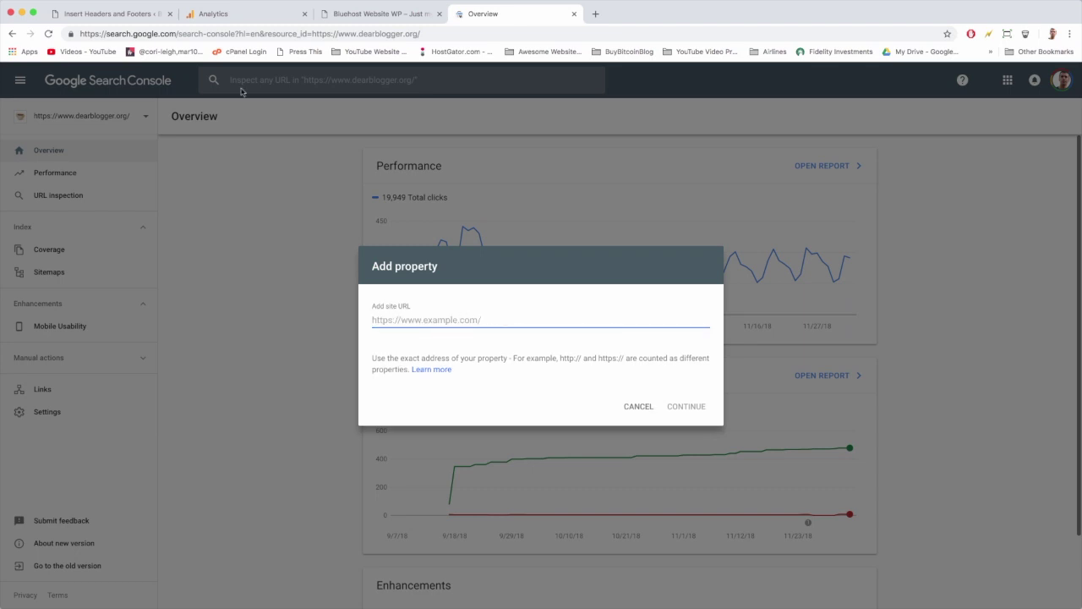
click(418, 15)
right_click(179, 32)
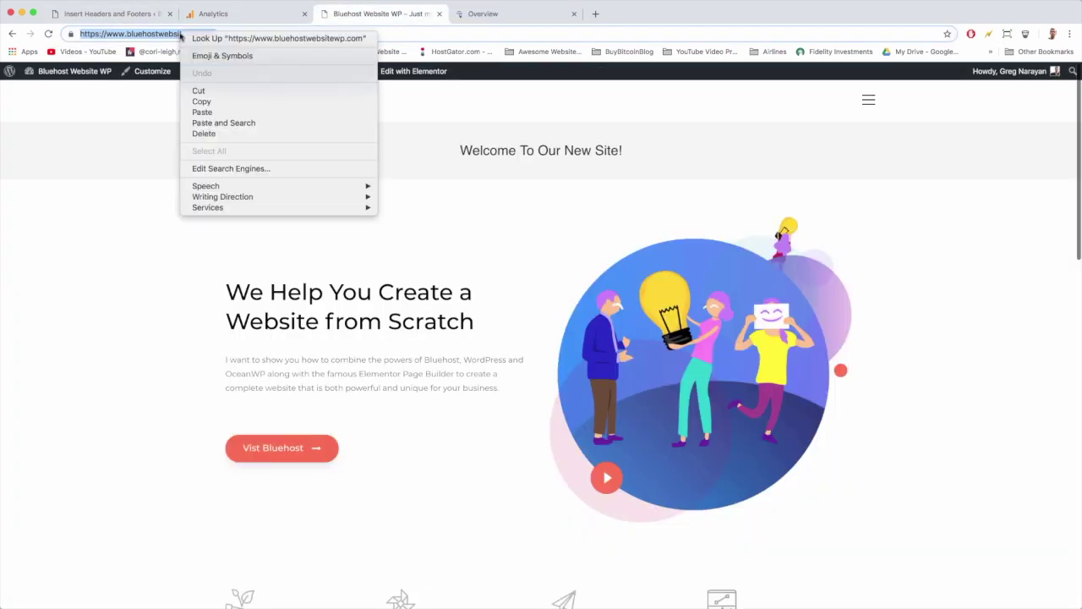
click(261, 101)
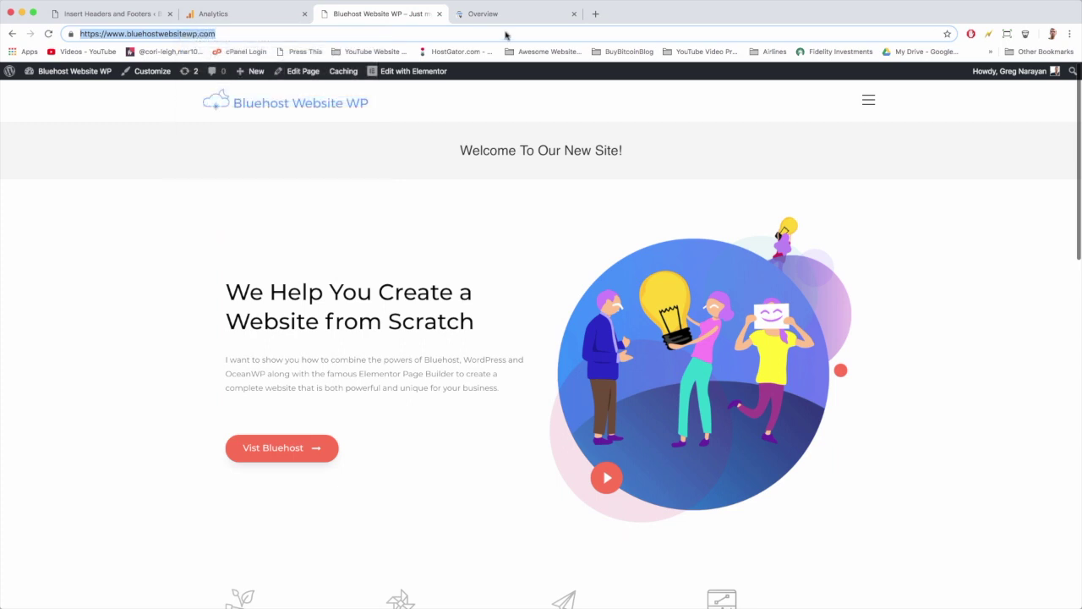
click(482, 14)
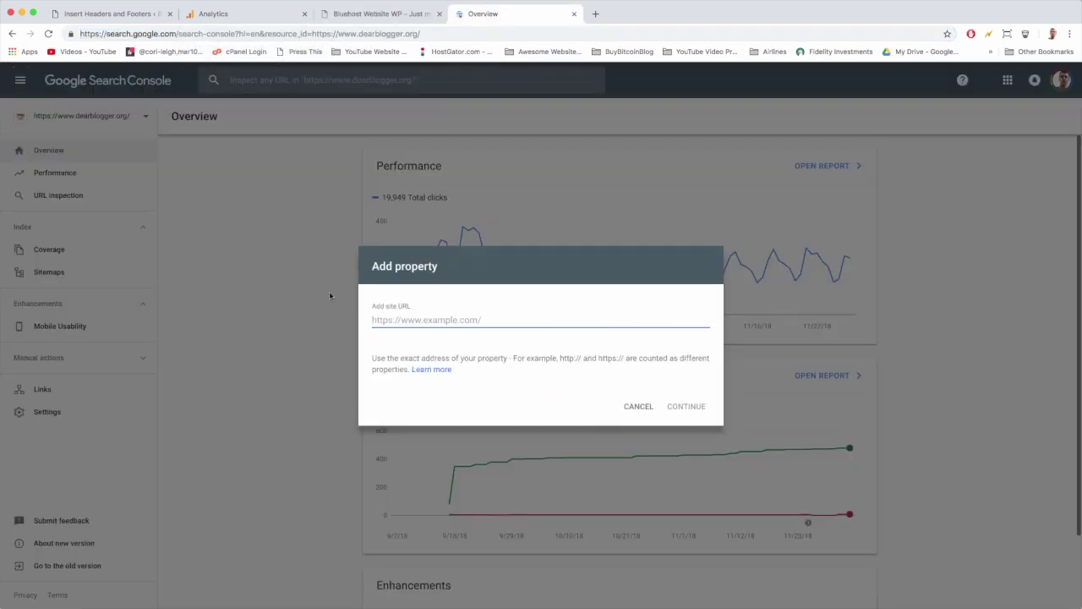
right_click(398, 320)
click(414, 395)
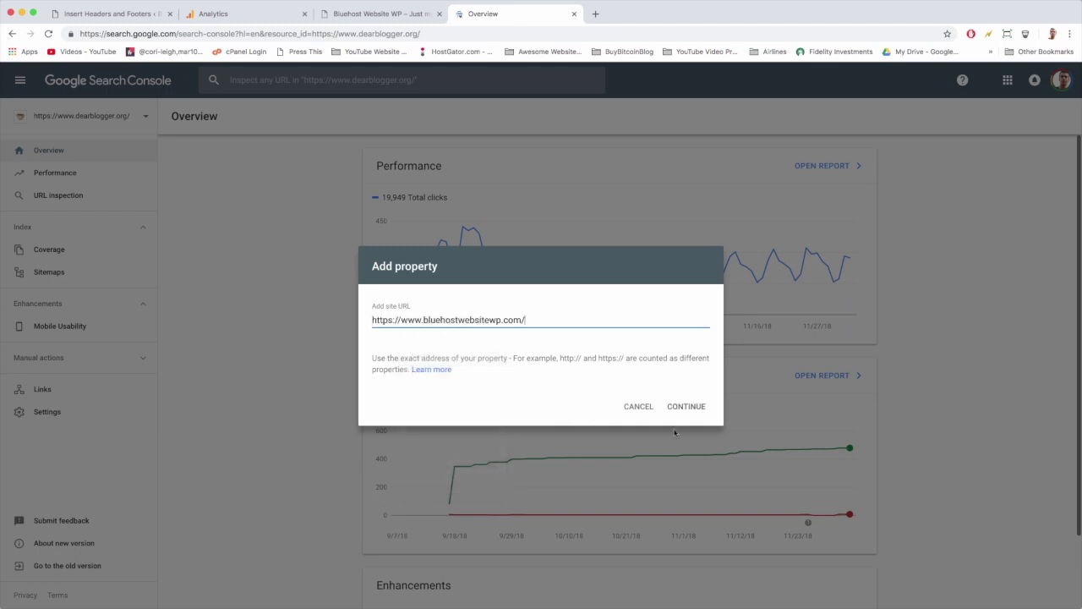
click(686, 406)
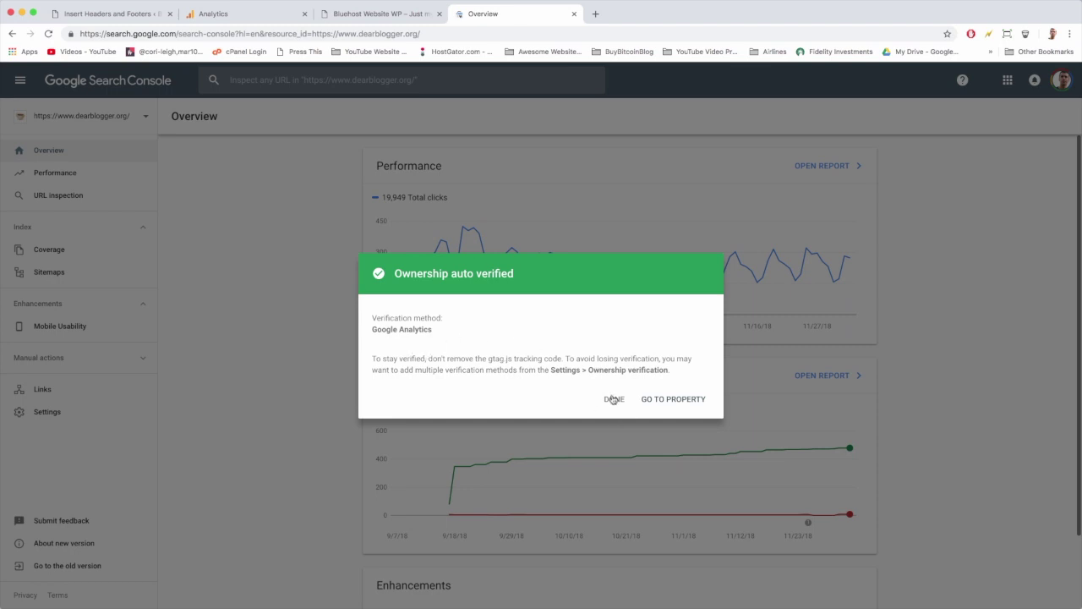
Dismiss the ownership confirmation and switch to the bluehostwebsitewp.com property
click(614, 401)
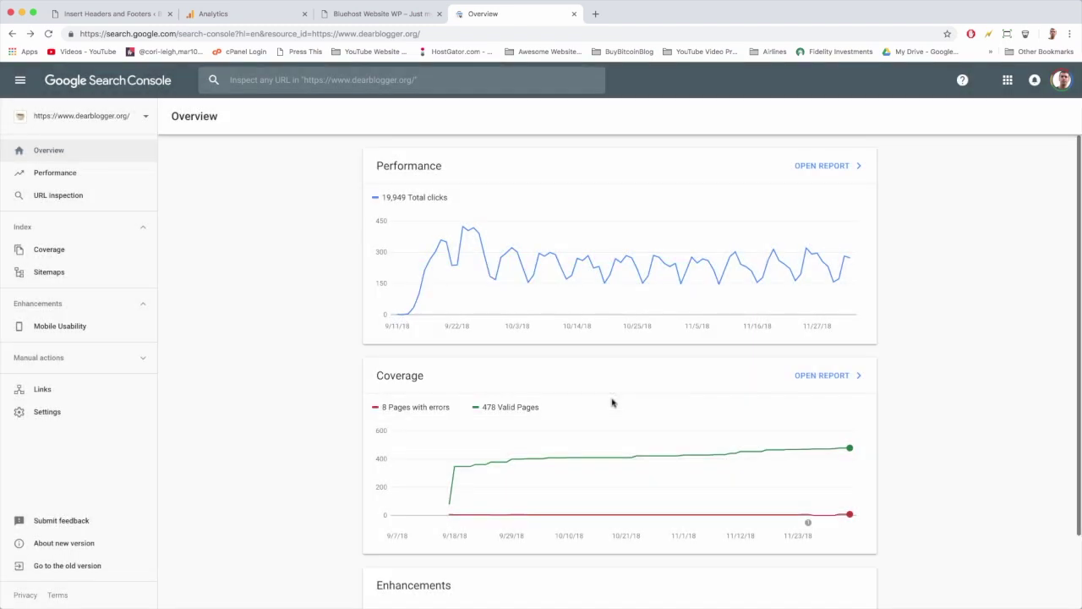
click(146, 117)
scroll(131, 235, down, 5)
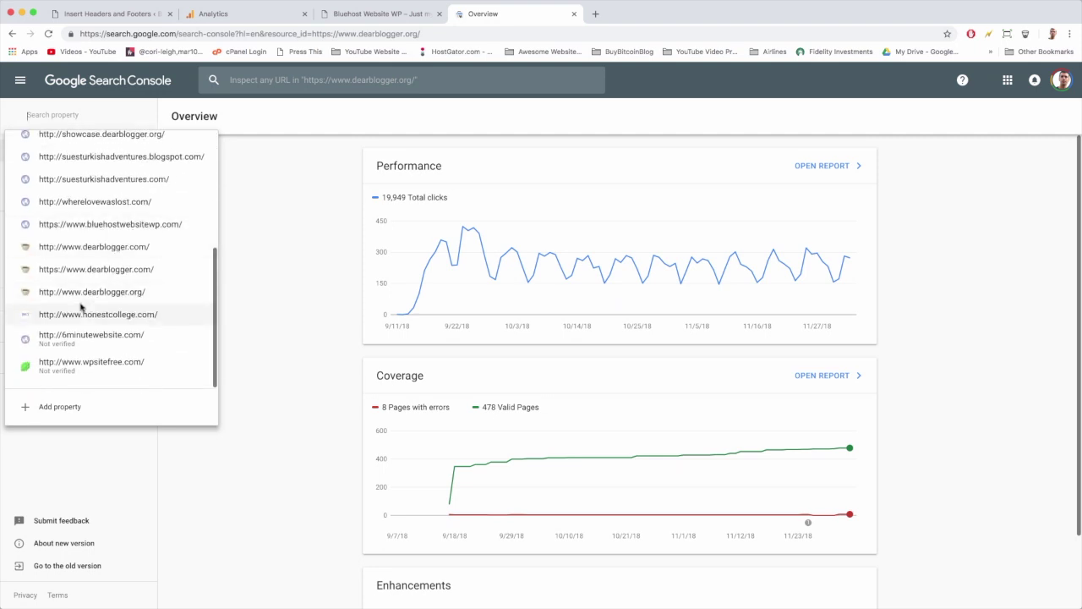
scroll(59, 224, up, 2)
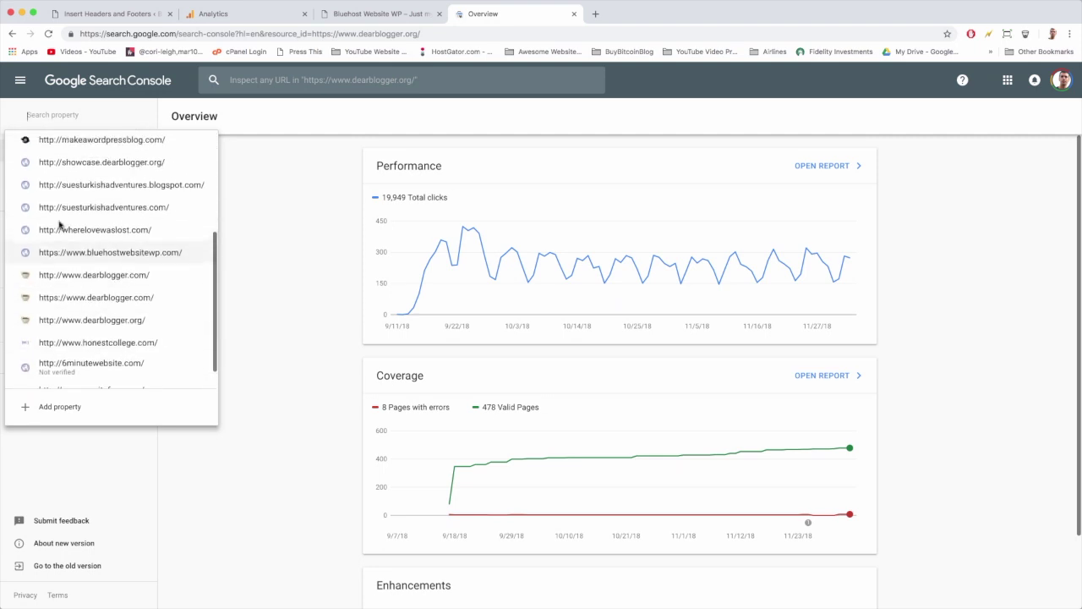
scroll(72, 237, down, 1)
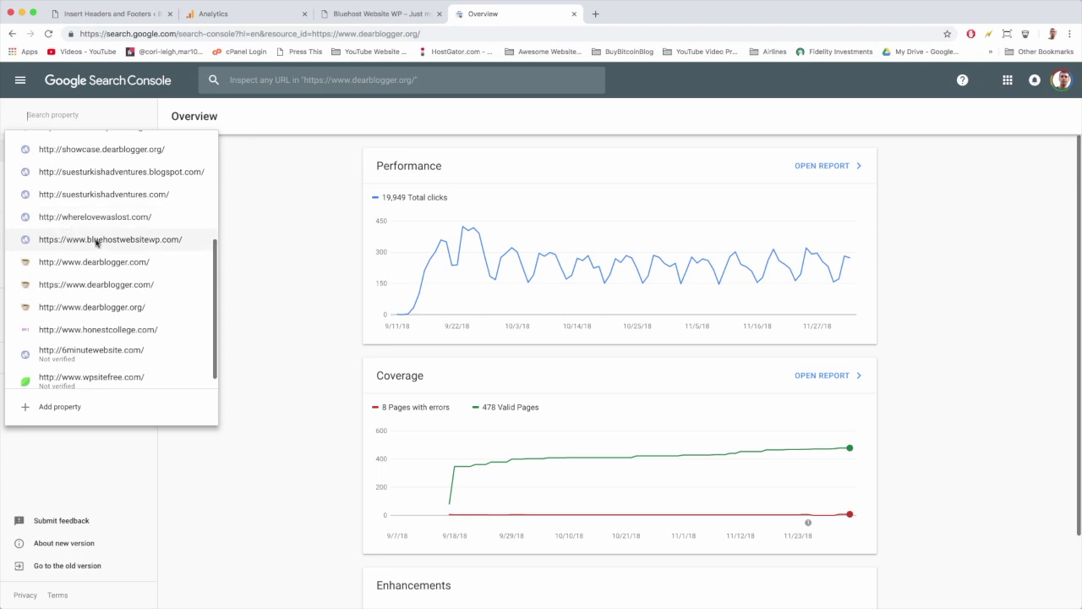
click(100, 241)
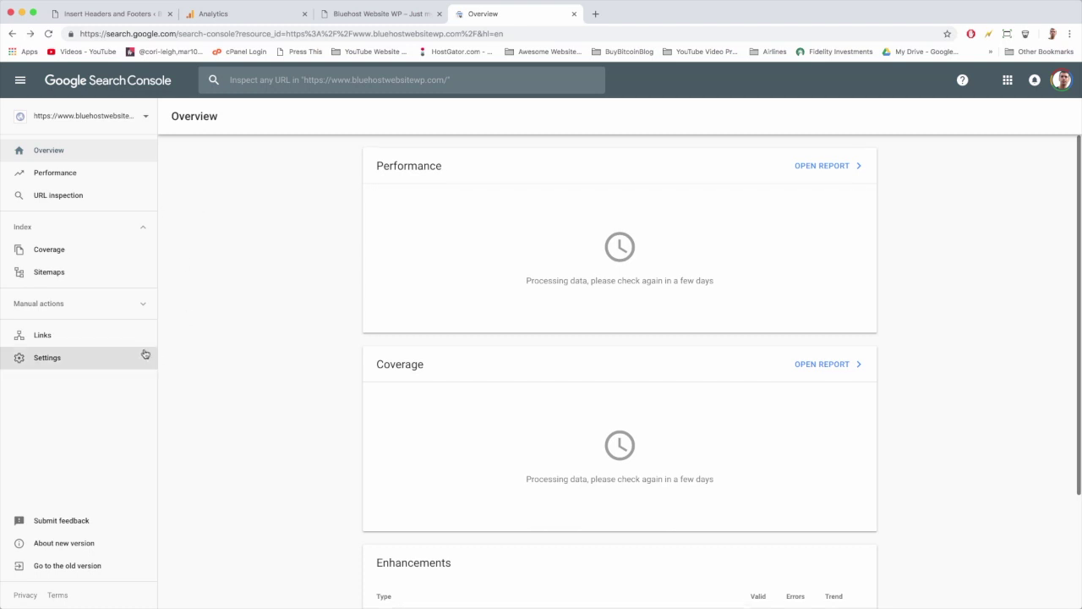
Check the property settings for verified ownership, then return to its still-processing Overview
click(86, 352)
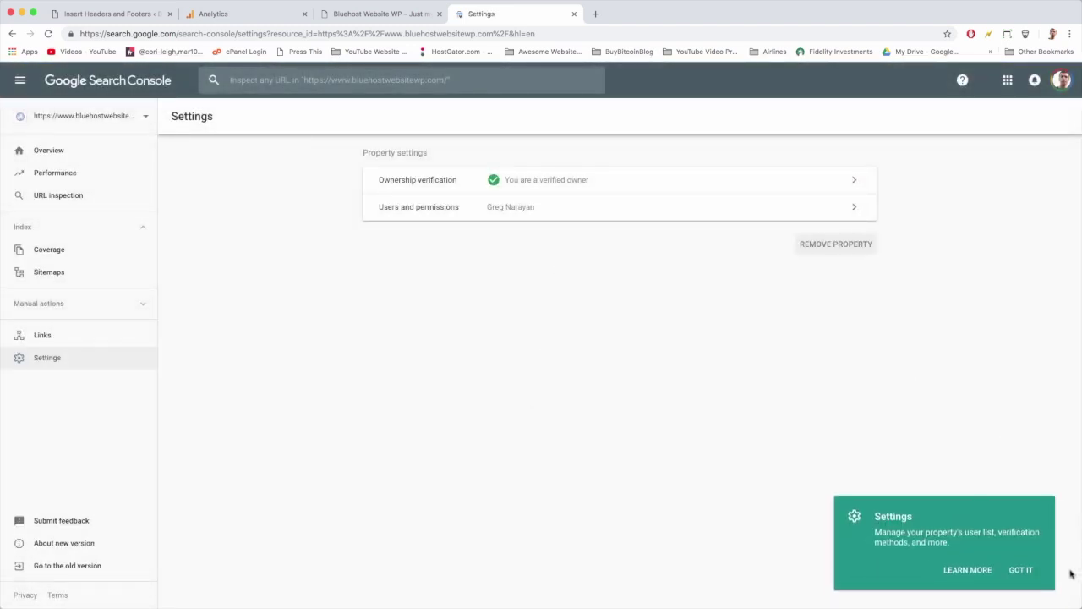
click(1023, 569)
click(63, 152)
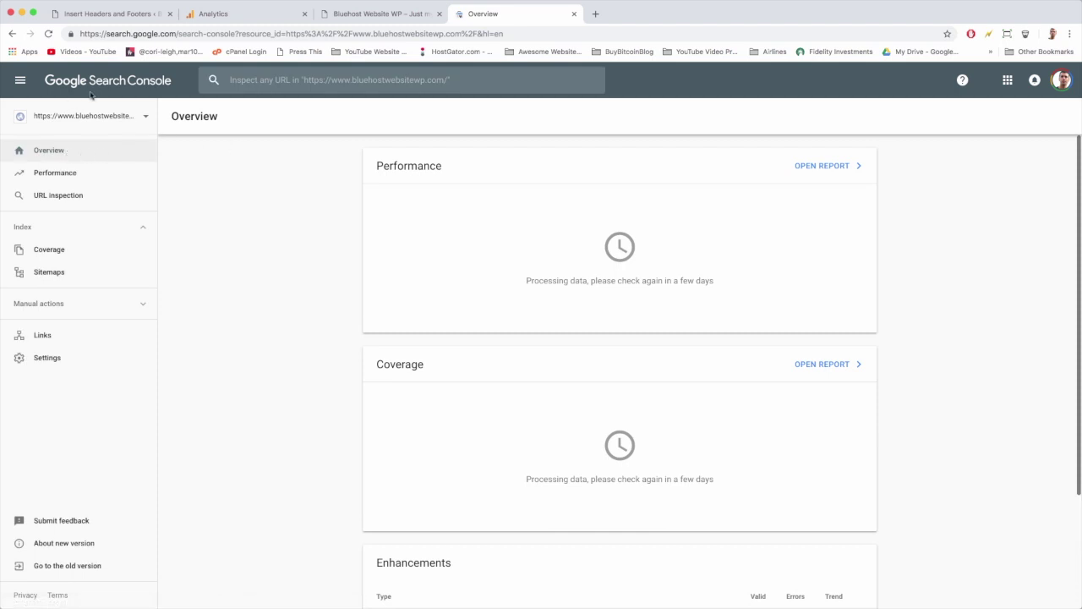
Confirm the Google Analytics gtag script is in WordPress's Insert Headers and Footers header scripts, then return to Search Console
click(377, 14)
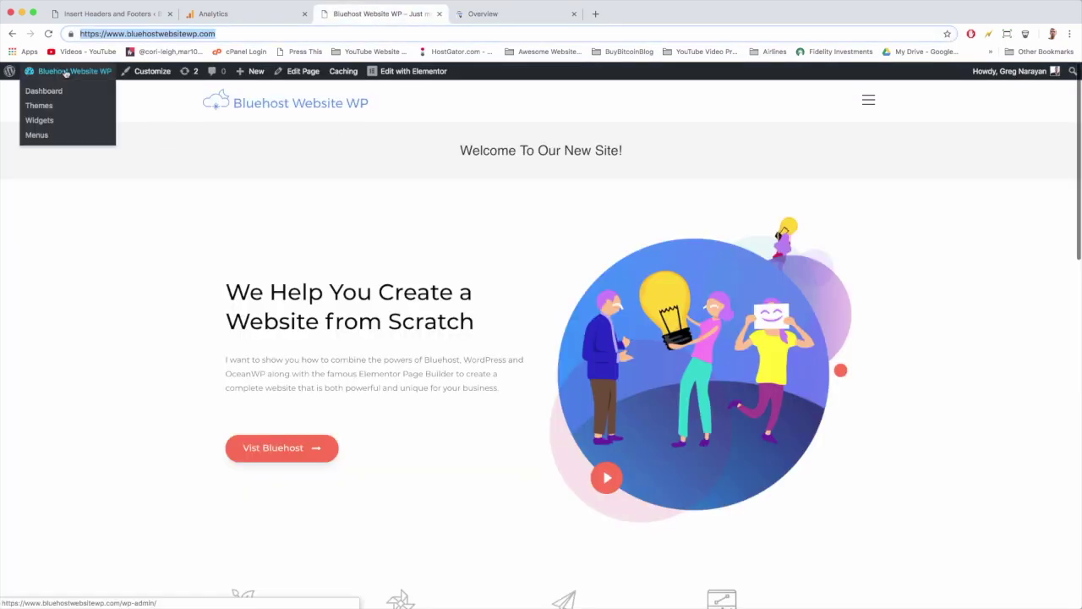
click(66, 72)
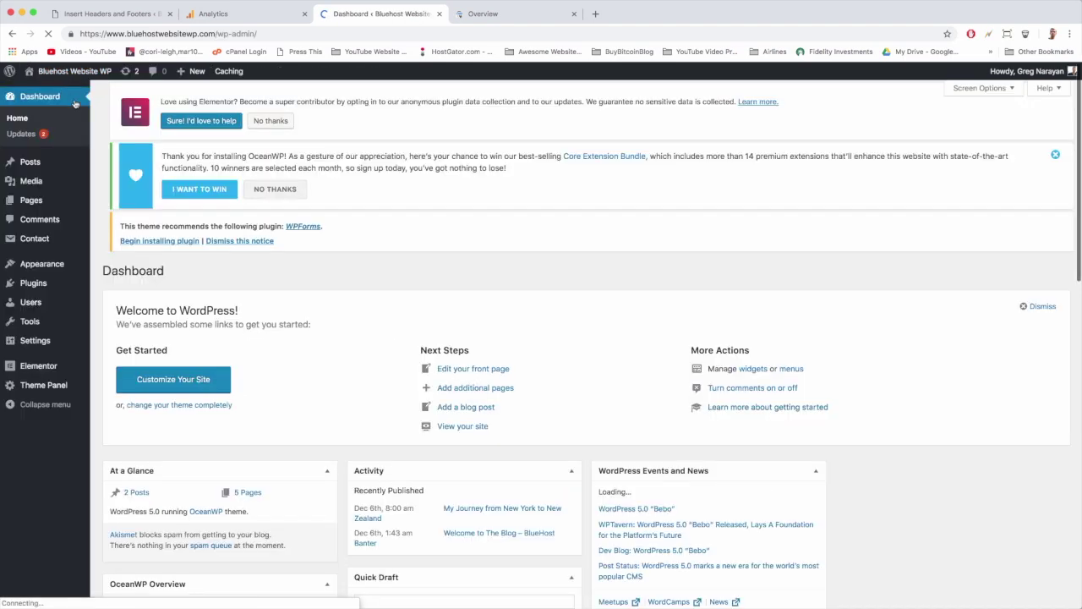
mouse_move(35, 340)
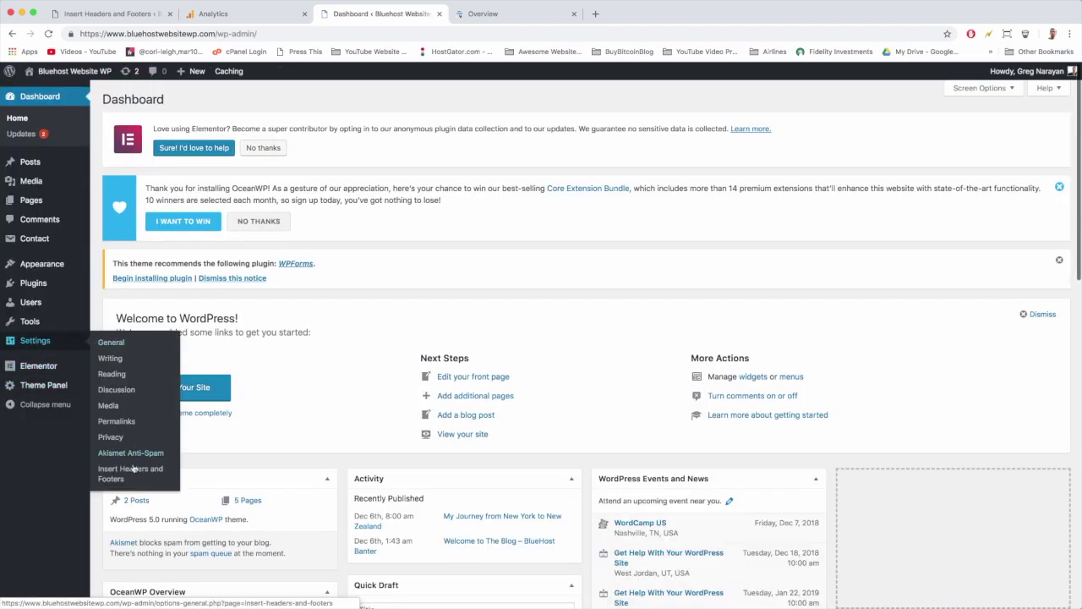
click(129, 471)
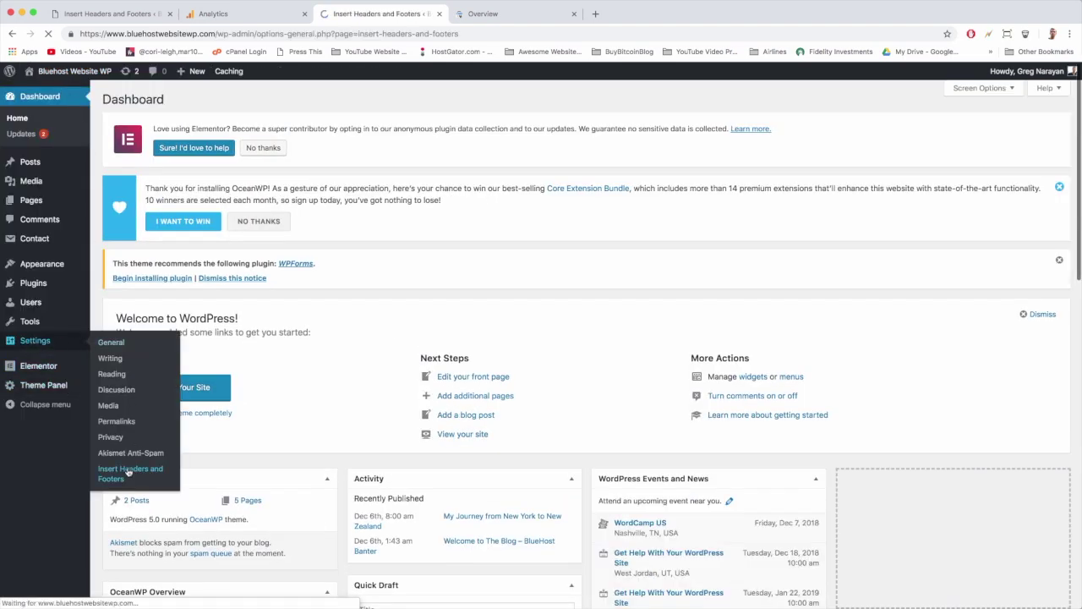
scroll(220, 398, down, 2)
scroll(191, 389, down, 2)
scroll(168, 384, down, 1)
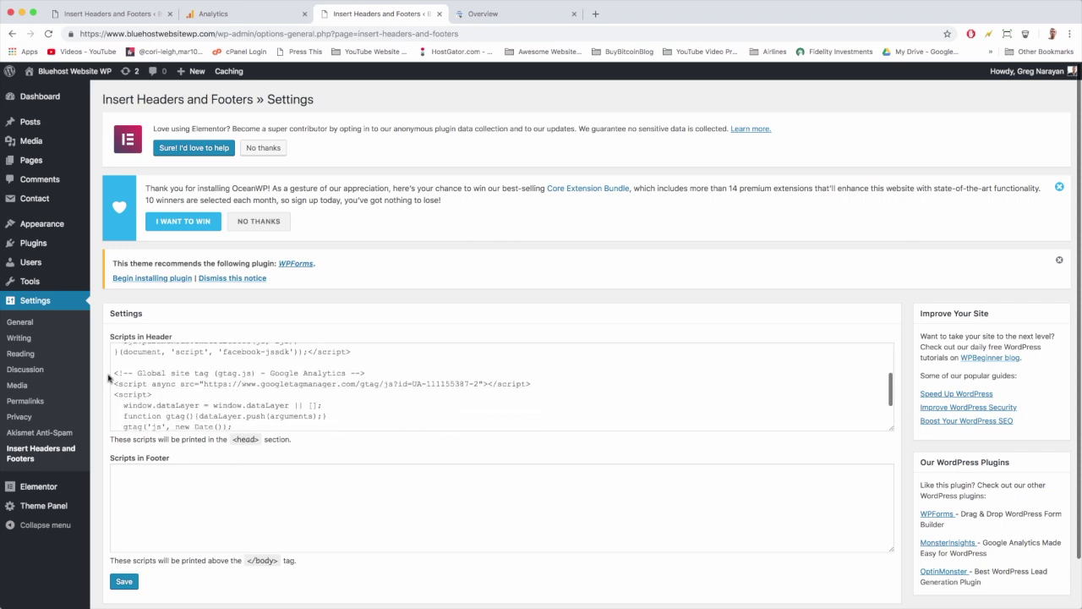
drag(113, 372, 176, 434)
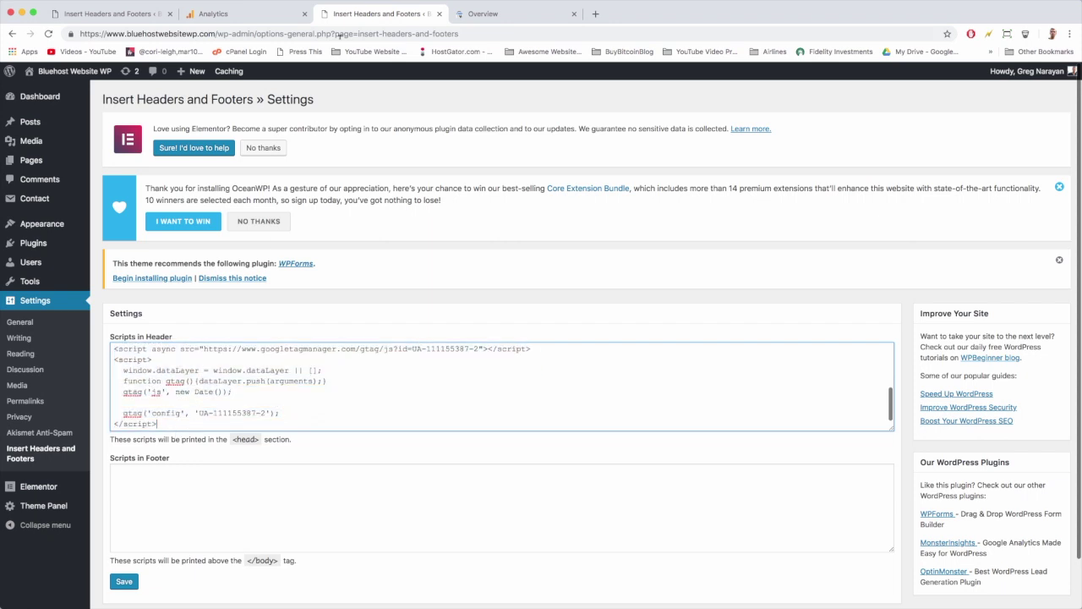
click(508, 14)
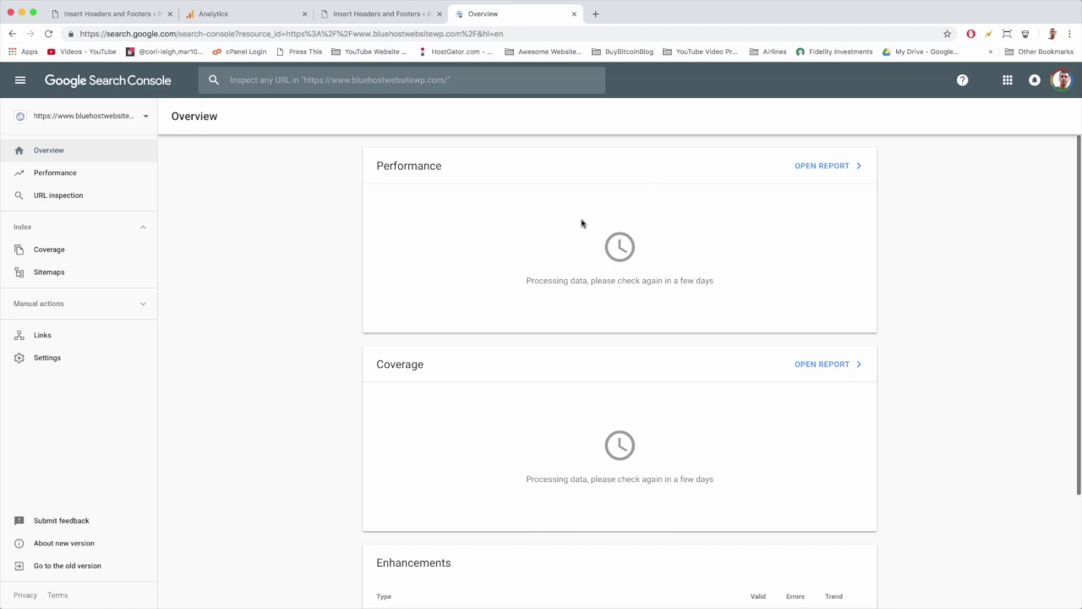
View the gregnarayan.com property's populated overview charts, then open a blank browser tab
click(128, 121)
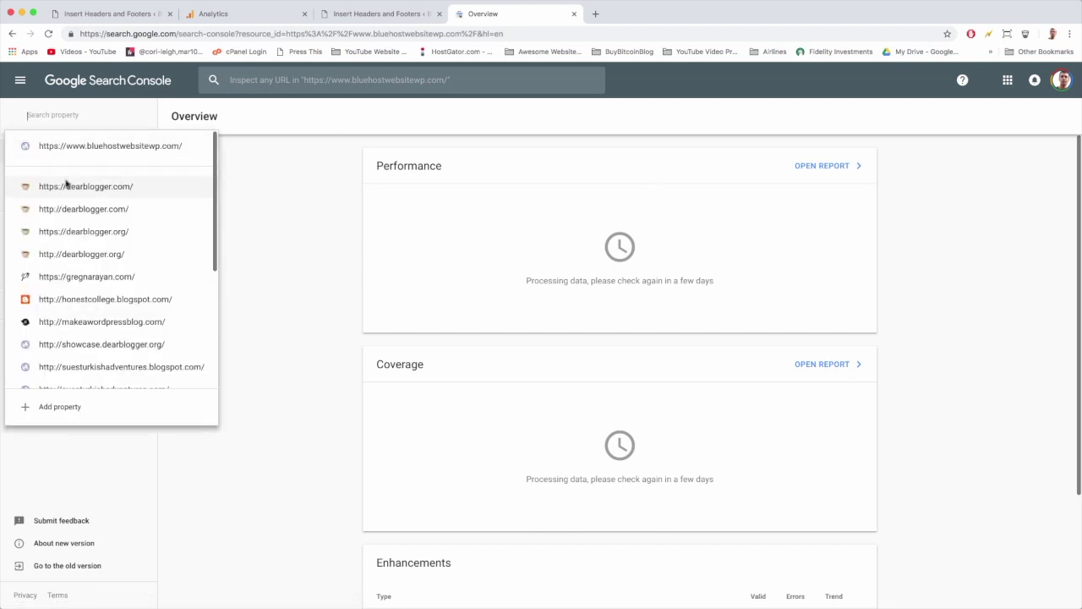
click(85, 276)
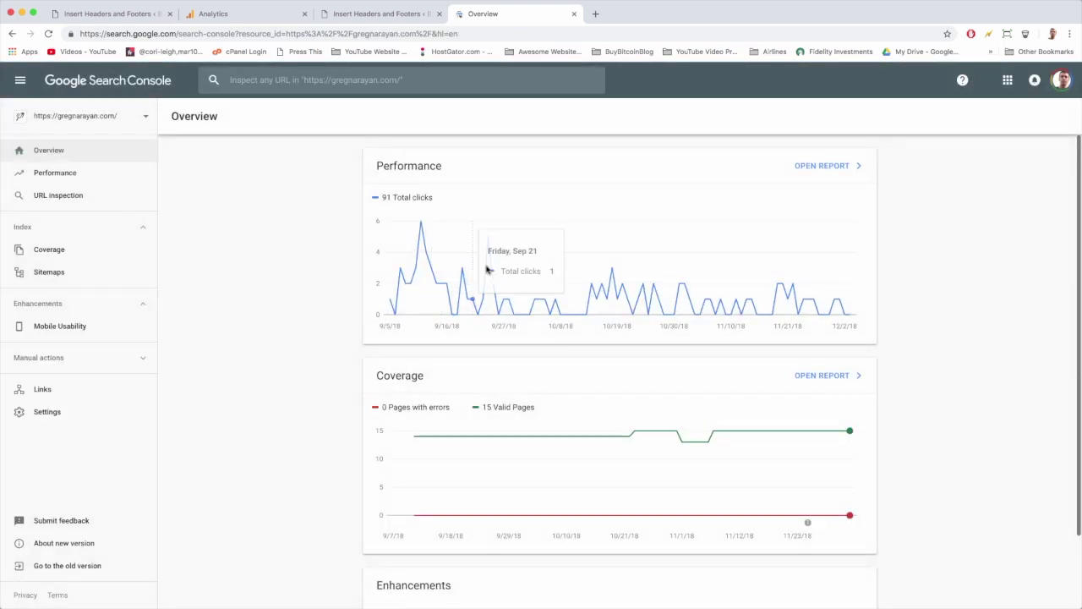
click(594, 15)
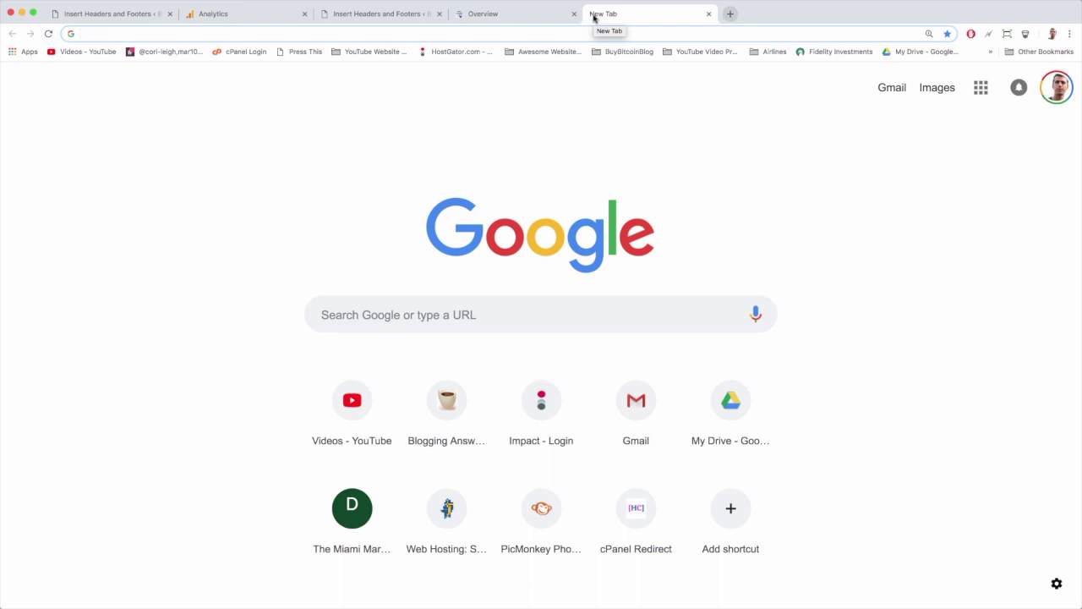
Search Google for 'fetch as google tool' and open the Fetch as Google tool result
text(fetch as google tool)
key(Return)
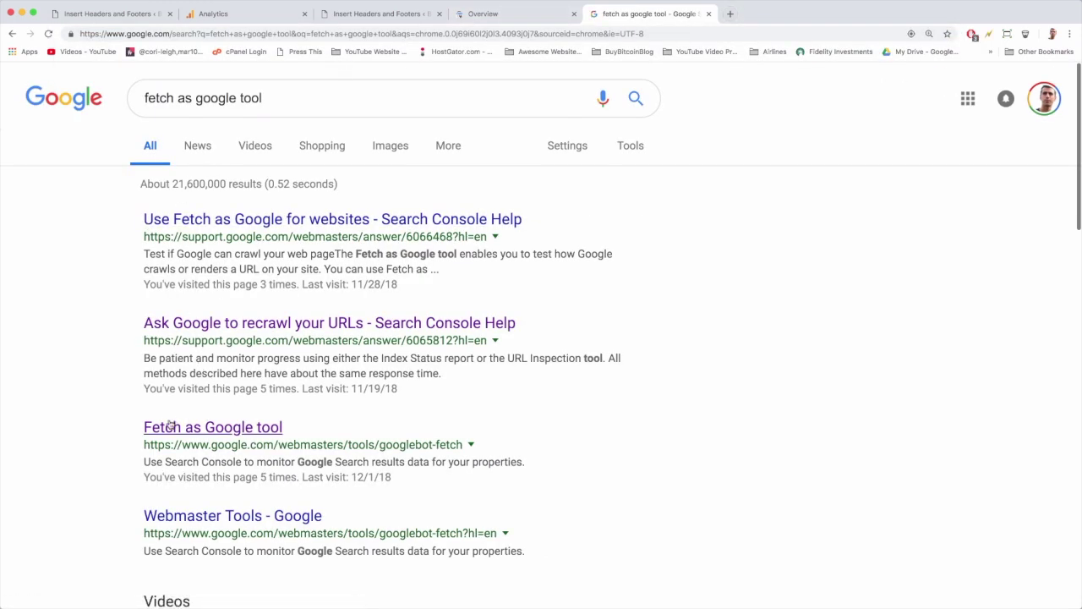
click(215, 428)
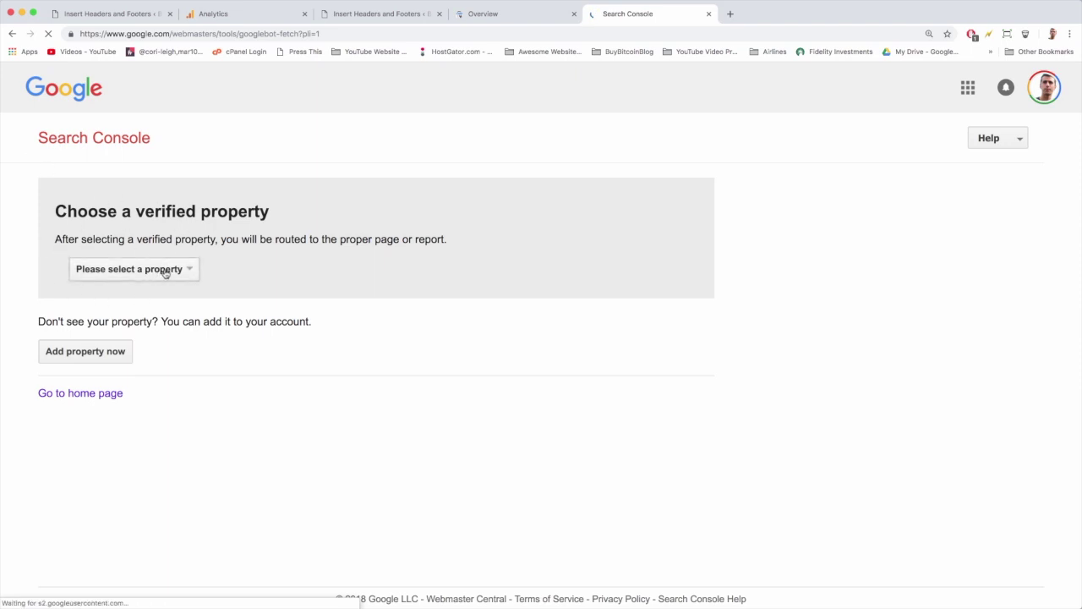
click(144, 270)
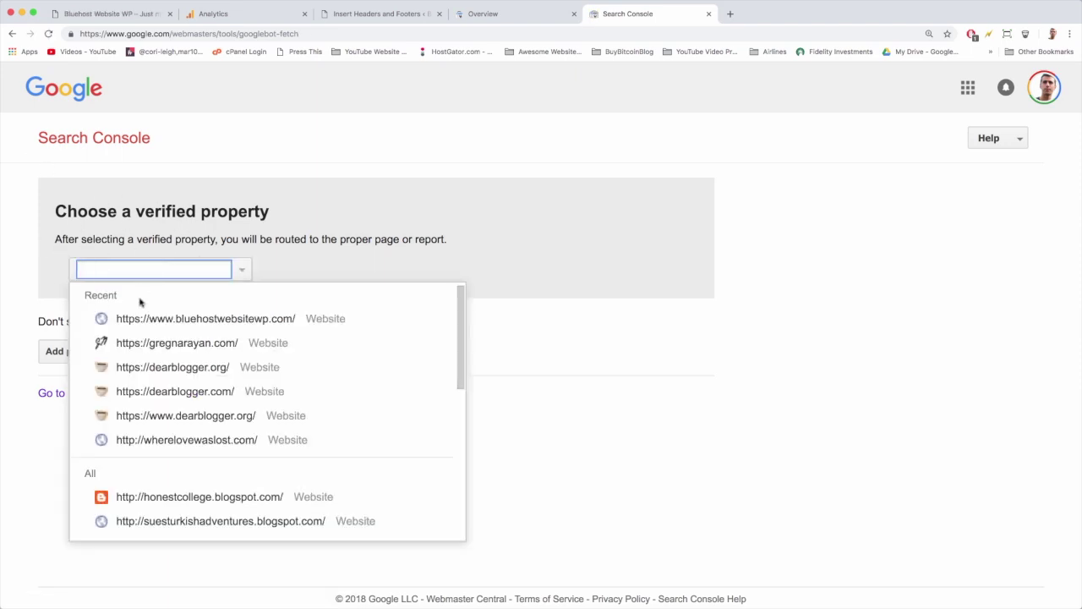
click(144, 319)
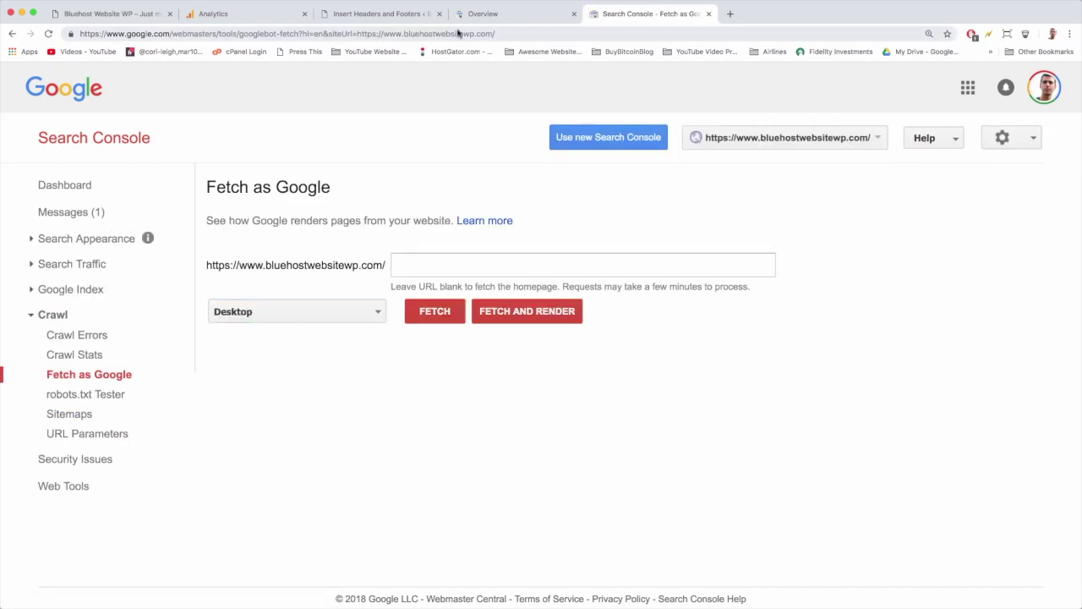
click(730, 14)
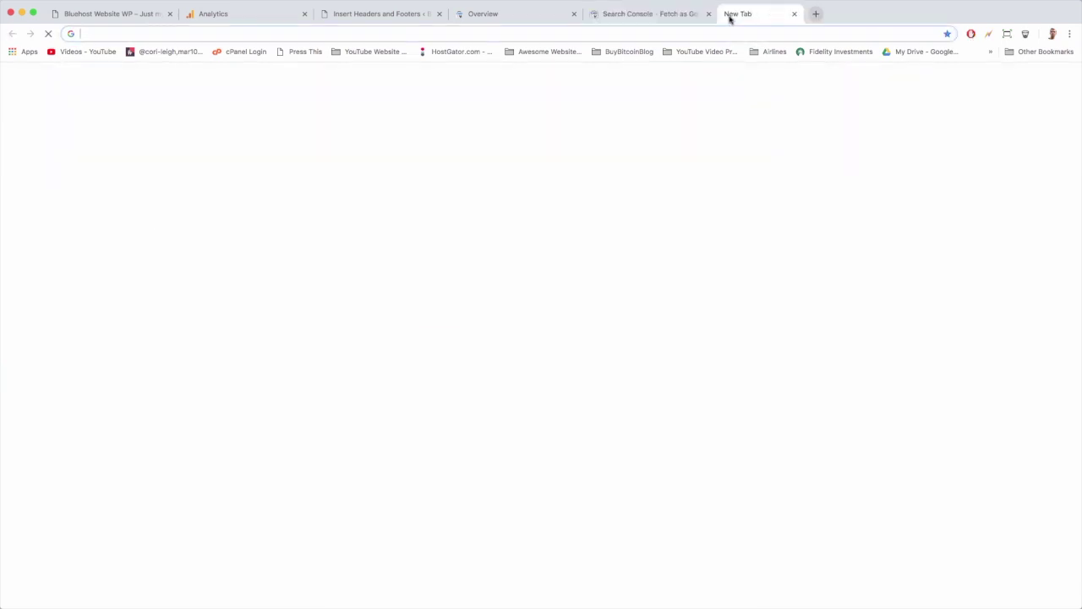
Open the WordPress site's About page from its navigation menu
click(92, 14)
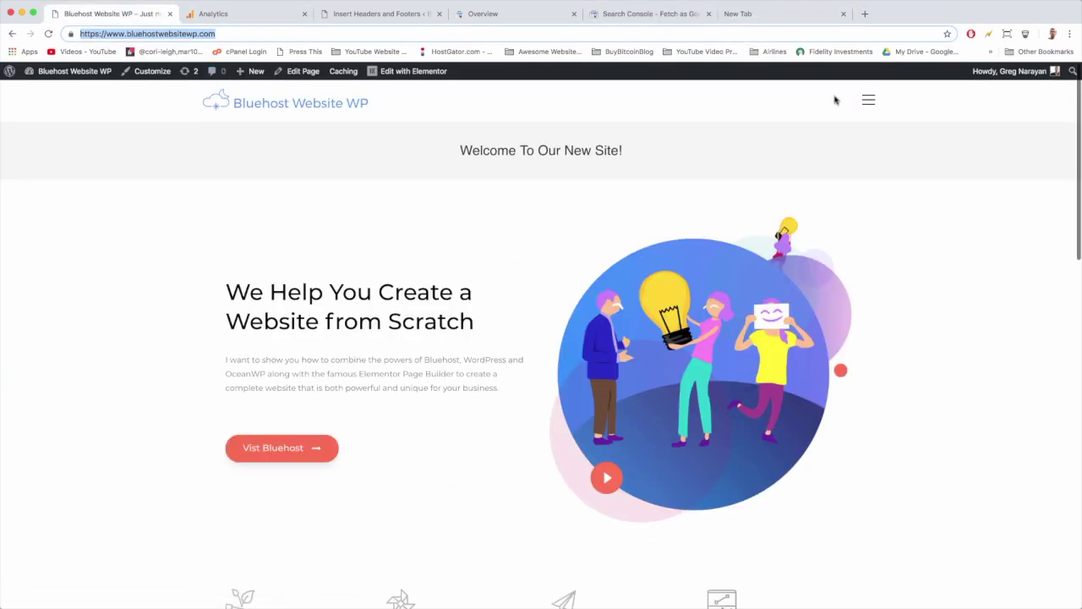
click(872, 102)
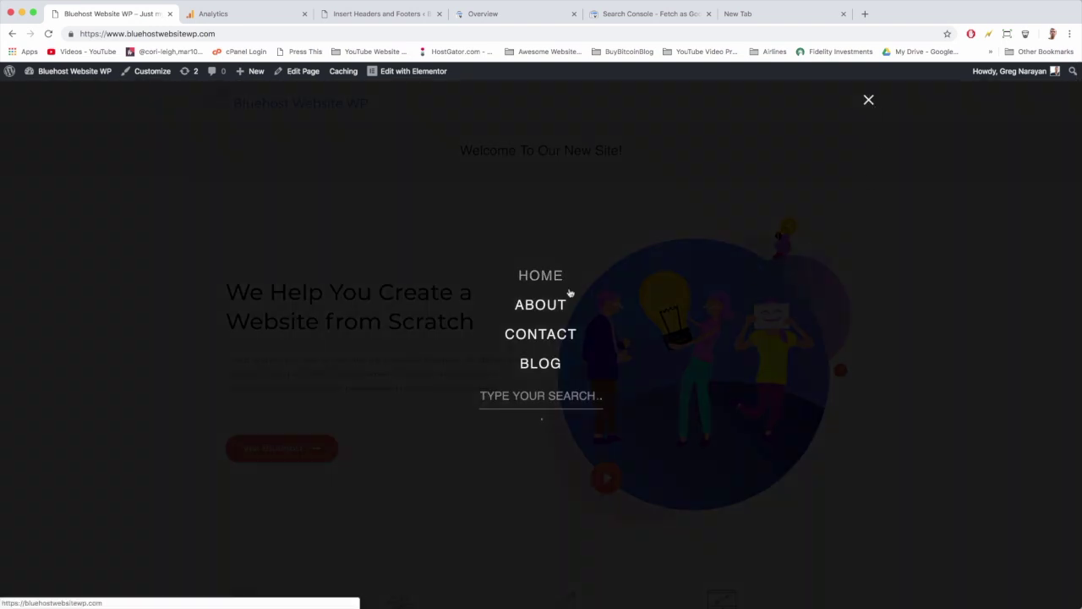
click(540, 276)
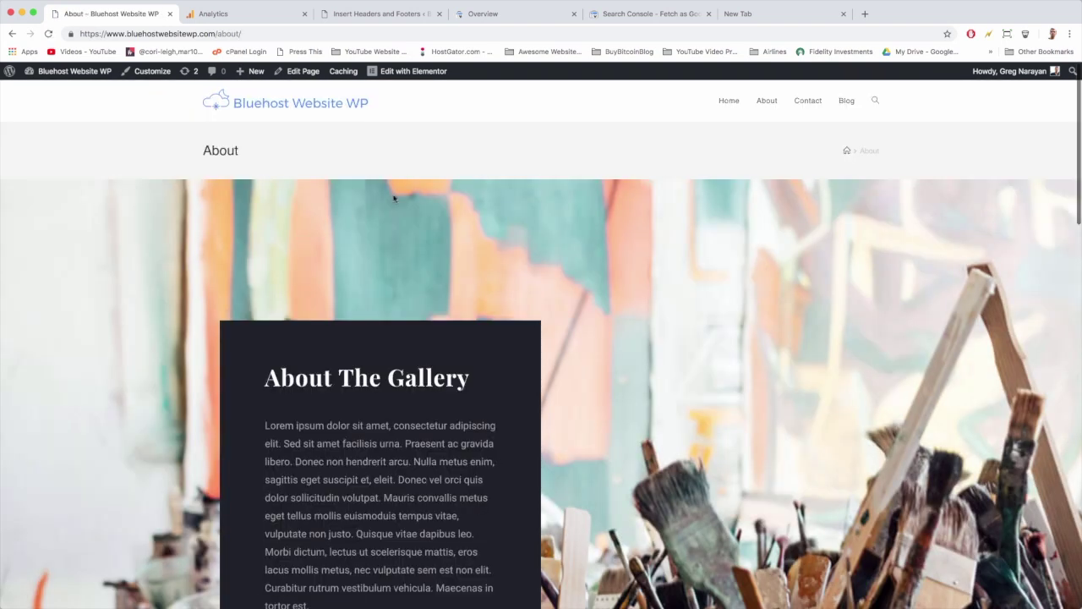
Scroll through the About page, then select its web address and bring up copy options
scroll(393, 197, down, 2)
scroll(394, 197, down, 2)
scroll(394, 197, down, 2)
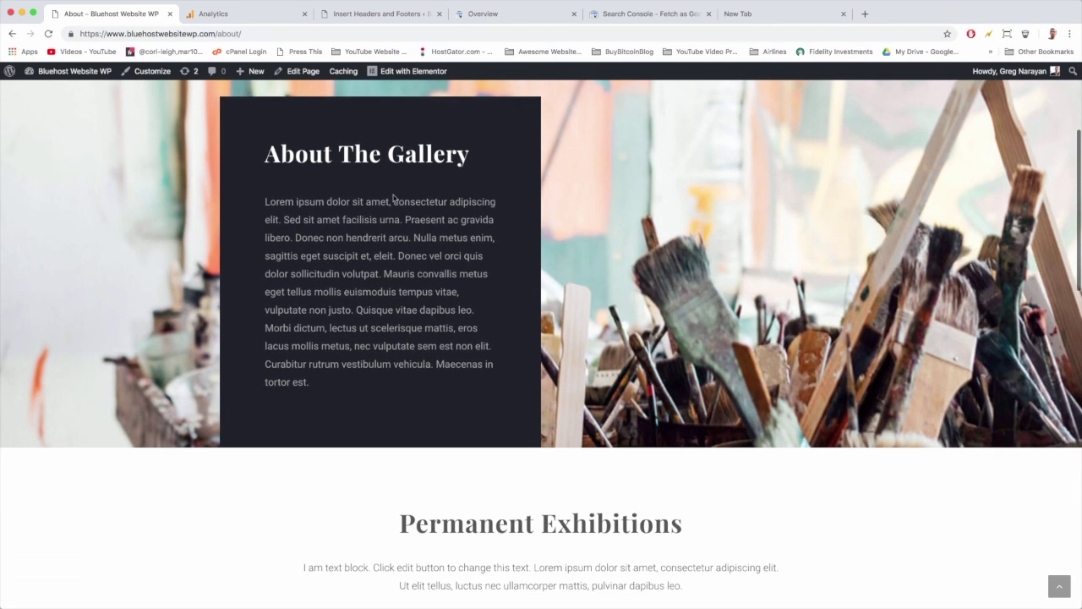
scroll(393, 199, down, 1)
scroll(394, 203, down, 2)
scroll(394, 207, down, 2)
scroll(395, 211, down, 2)
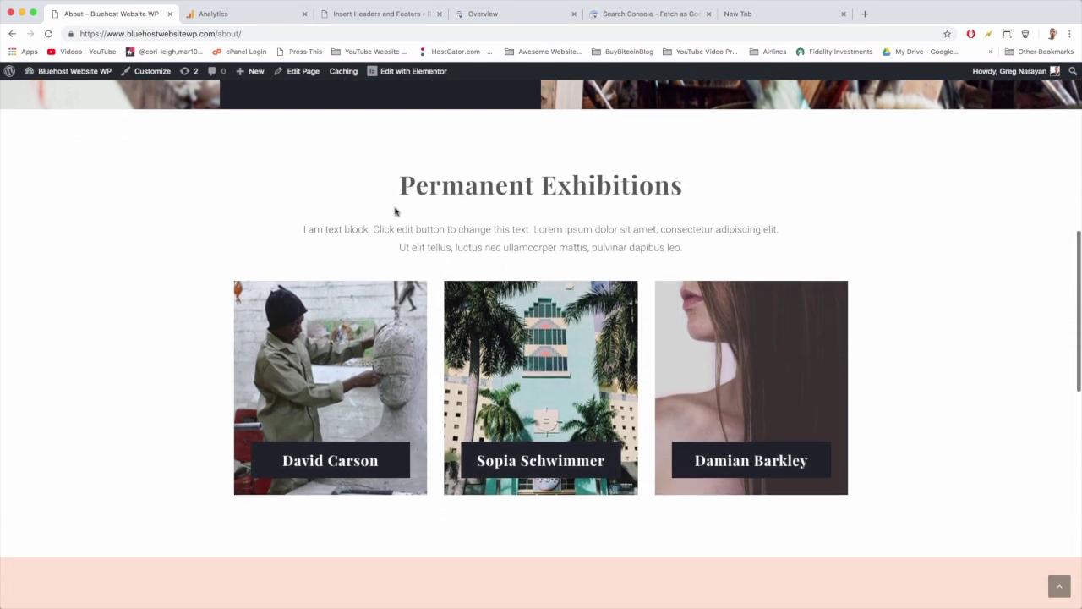
scroll(395, 212, down, 2)
scroll(396, 211, down, 1)
scroll(395, 211, down, 2)
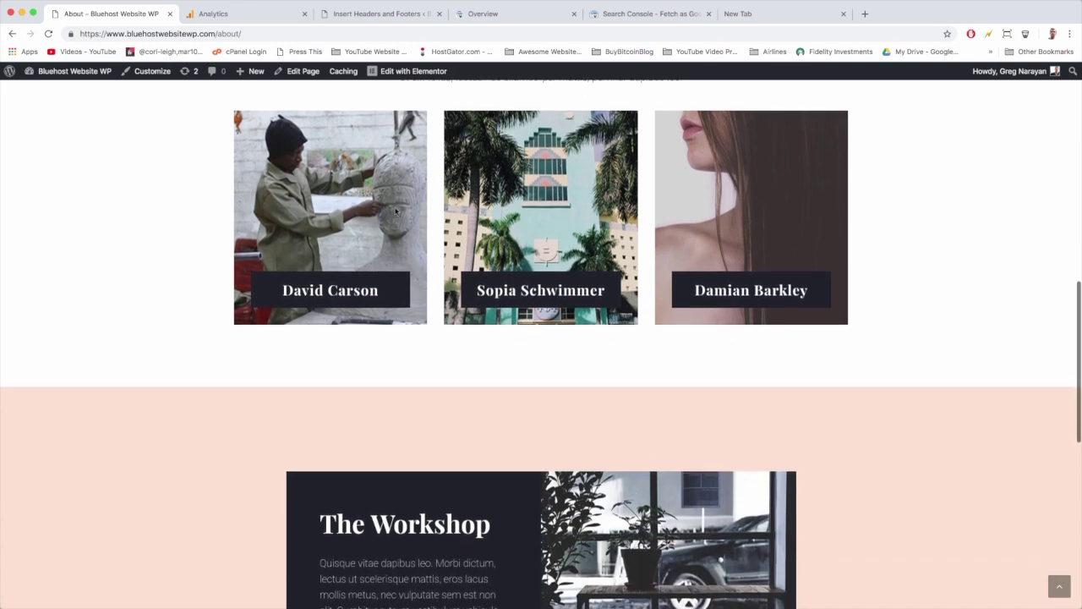
scroll(395, 211, down, 2)
scroll(395, 211, down, 2)
scroll(395, 211, down, 2)
scroll(395, 212, down, 5)
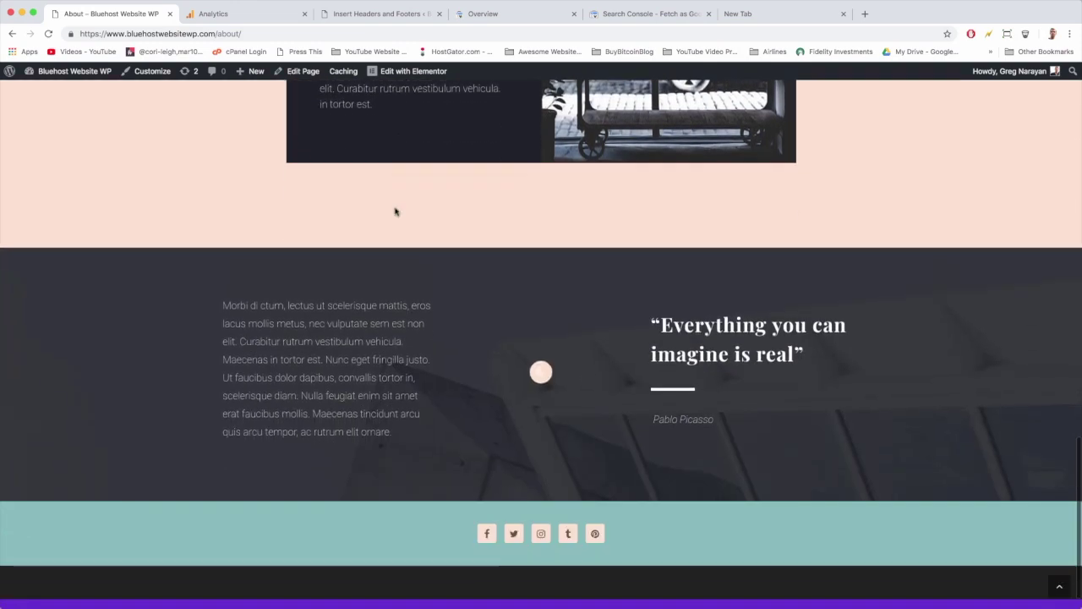
scroll(397, 211, up, 2)
scroll(397, 210, up, 20)
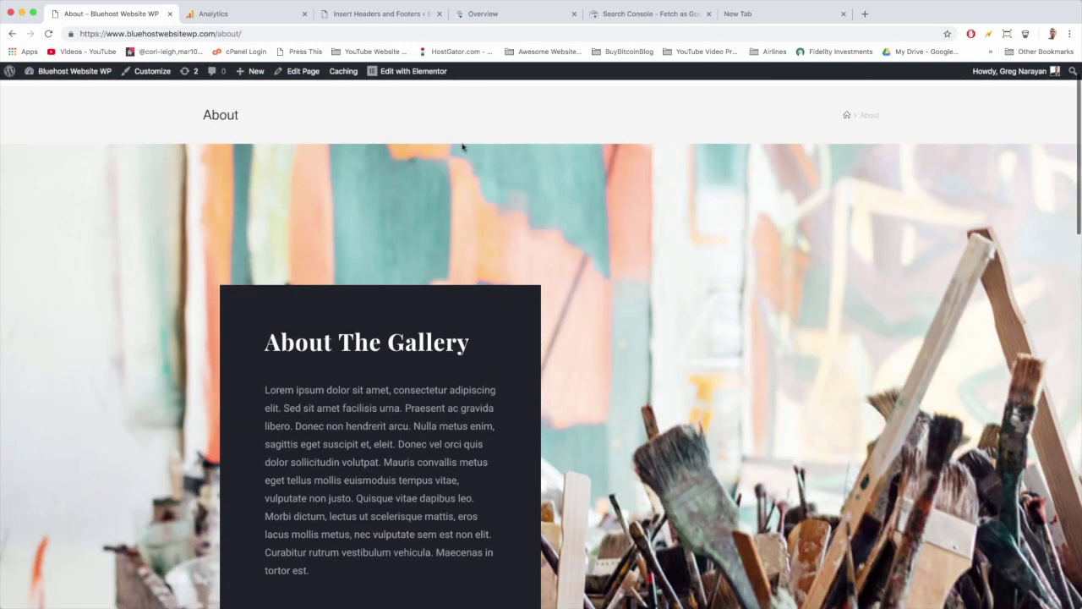
click(180, 35)
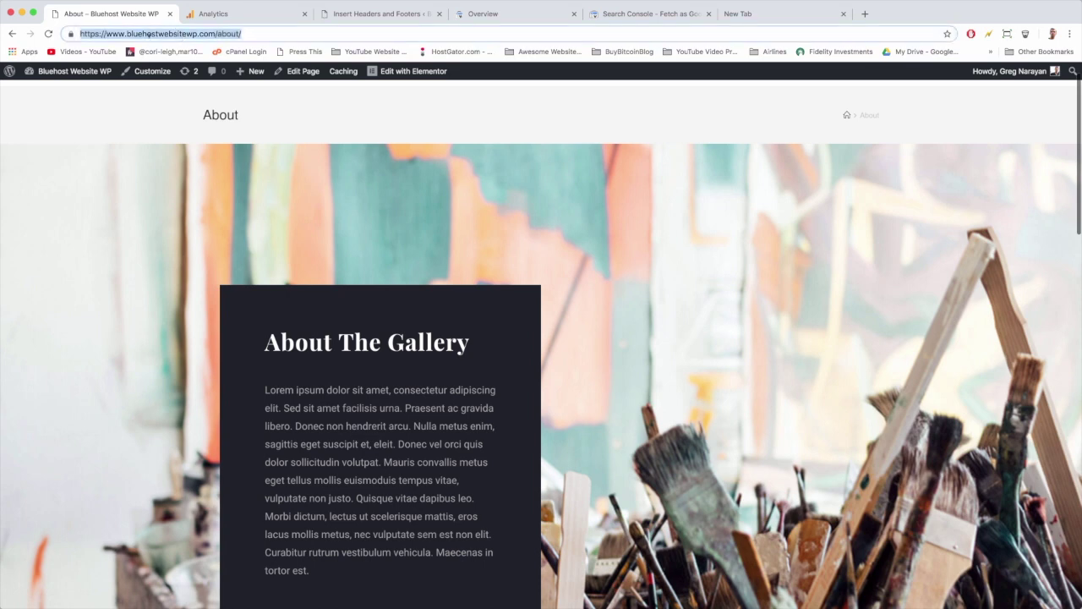
right_click(158, 32)
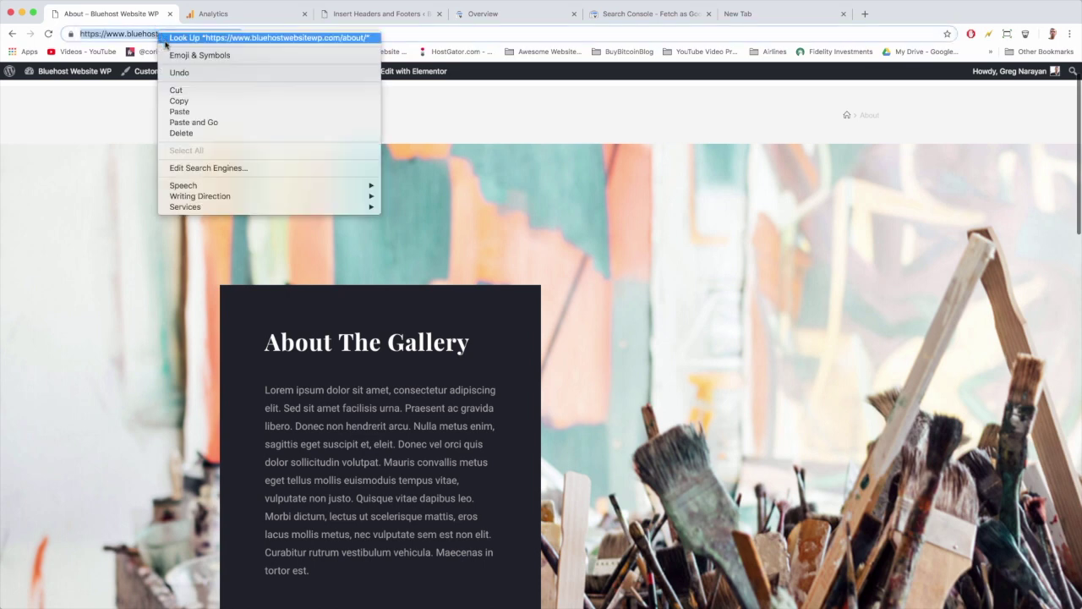
Enter the About page path about/ in Fetch as Google and request Fetch and Render
click(180, 101)
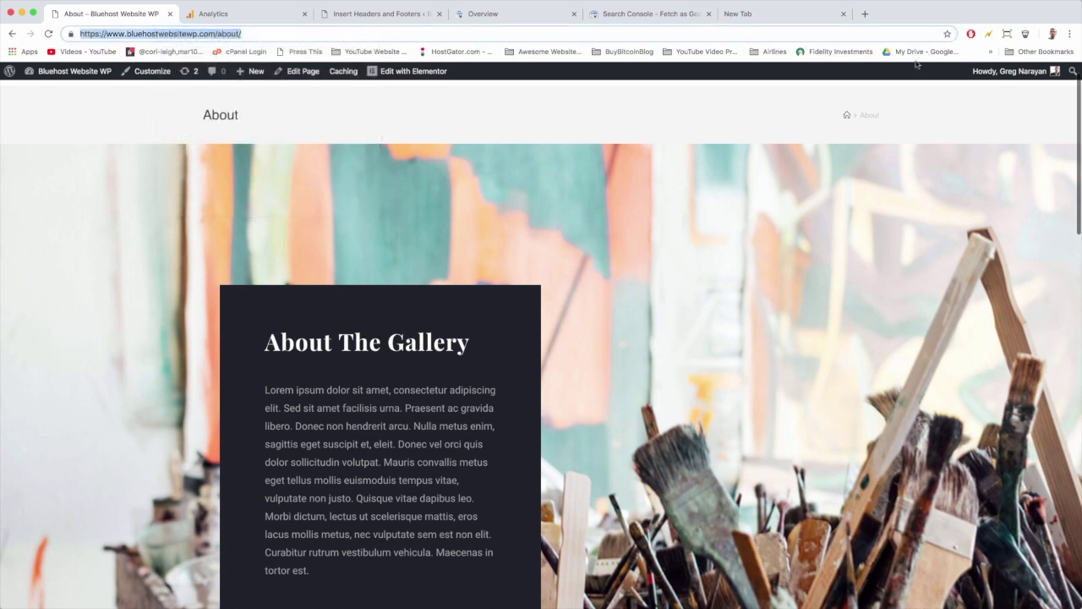
click(676, 17)
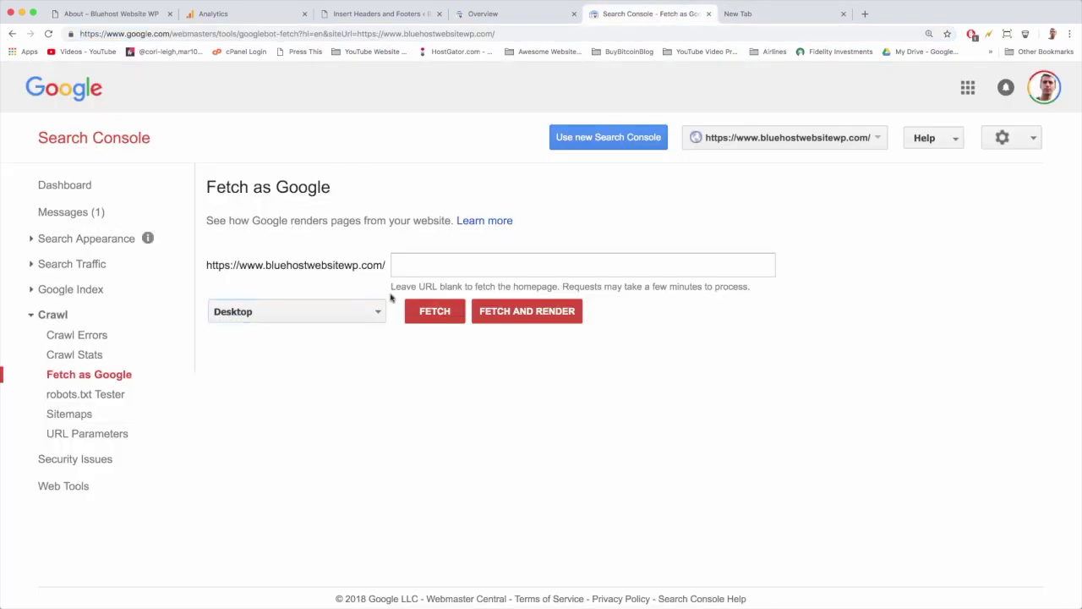
click(406, 263)
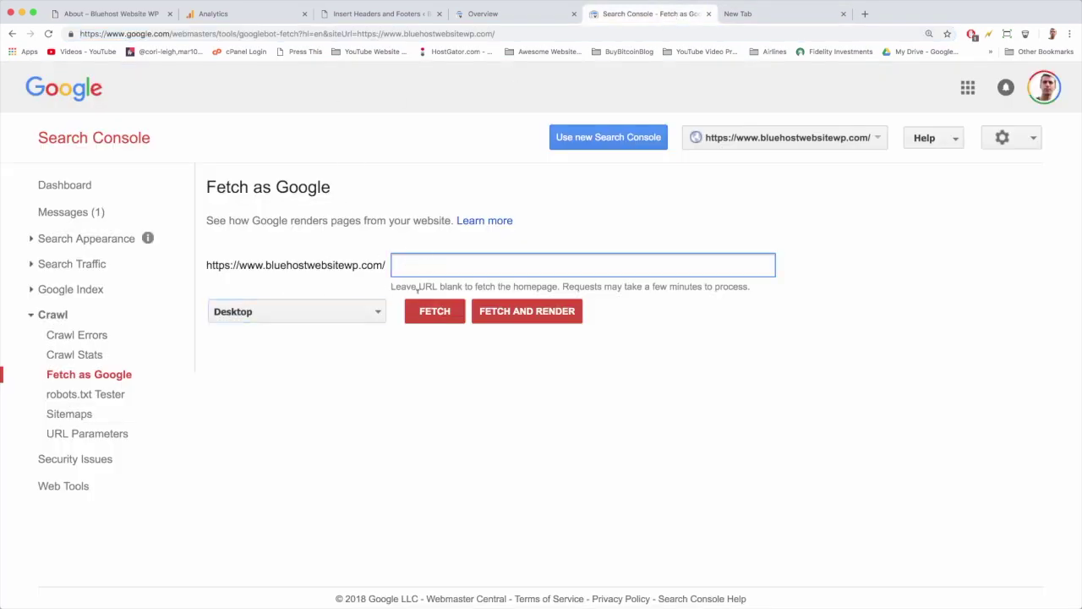
right_click(406, 264)
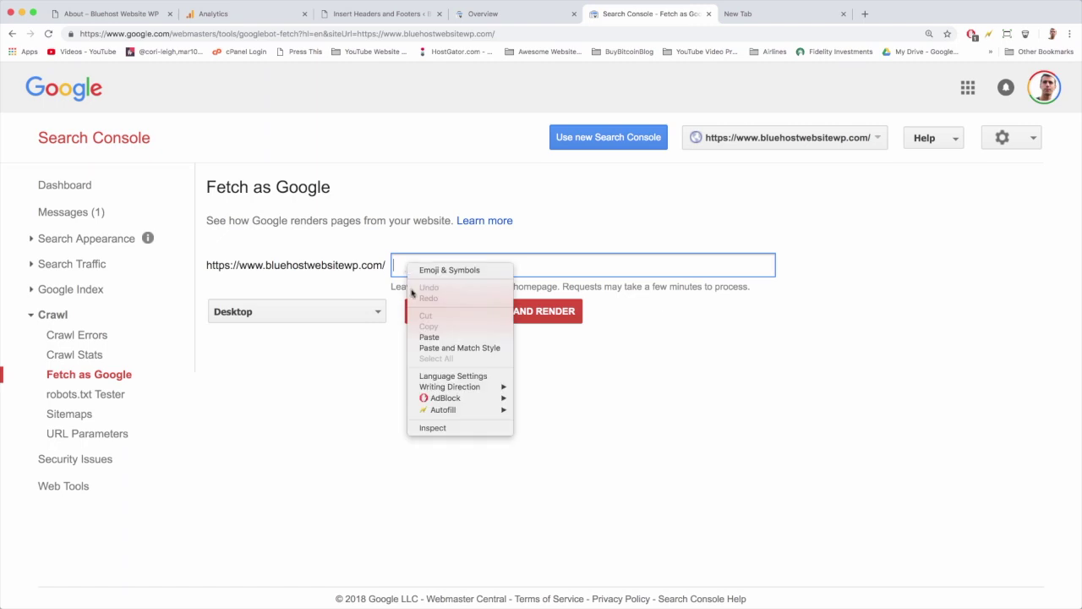
click(425, 337)
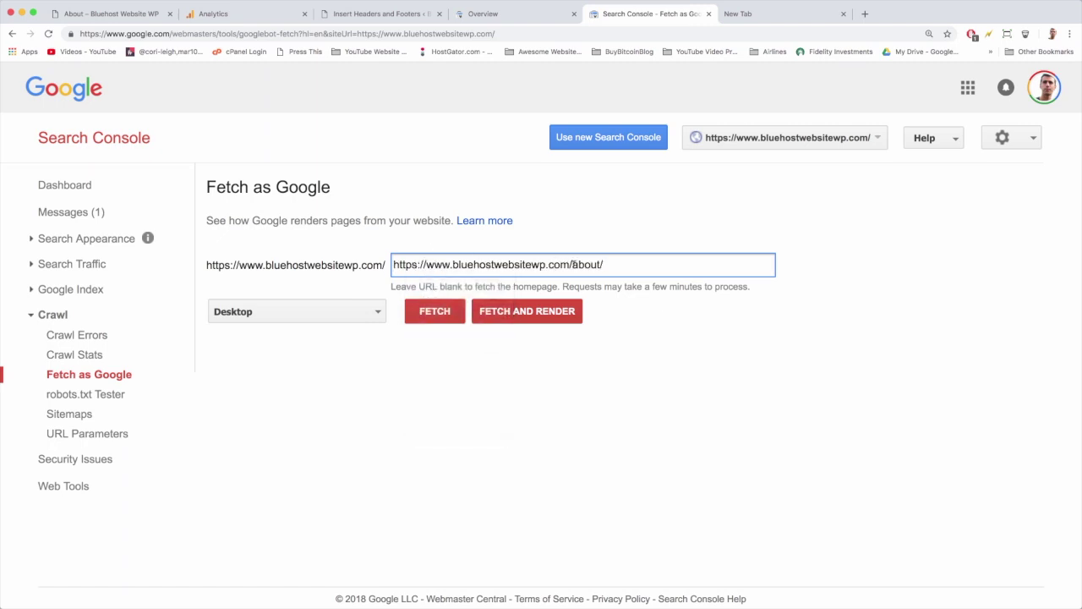
drag(574, 264, 392, 253)
key(BackSpace)
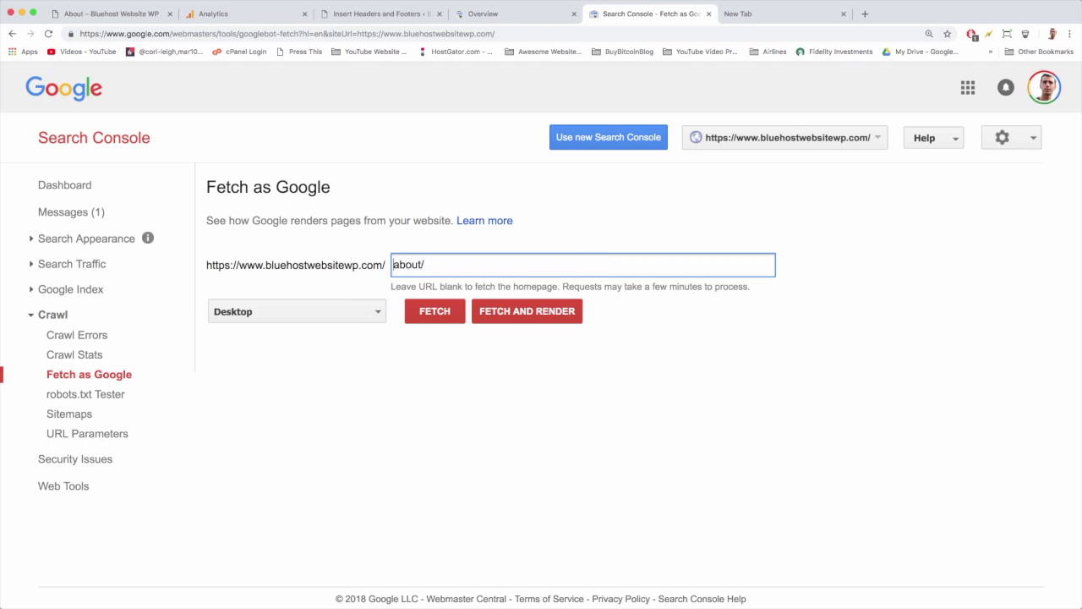
click(498, 308)
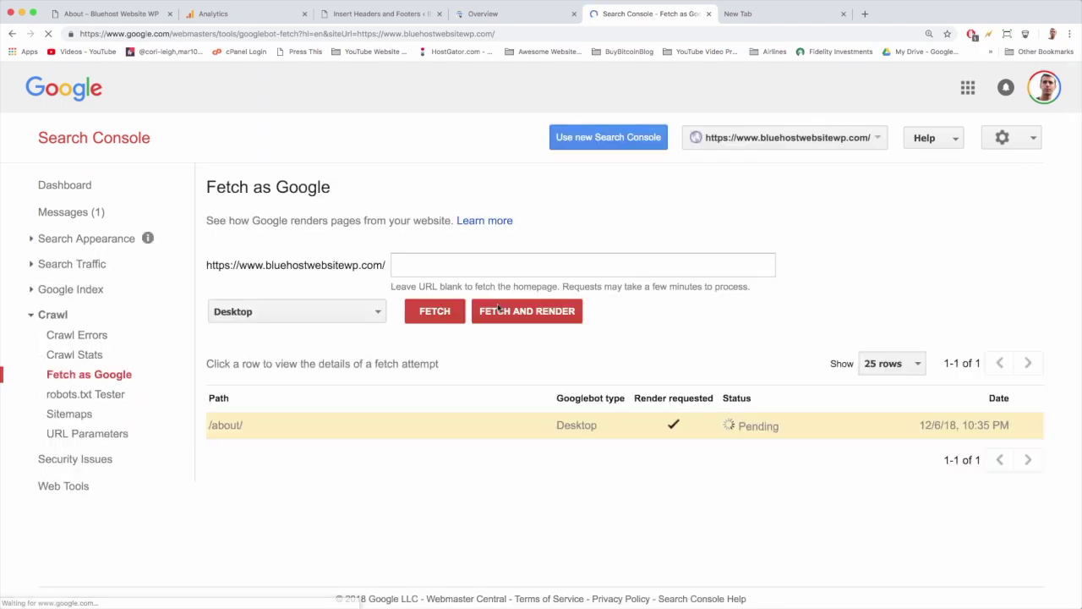